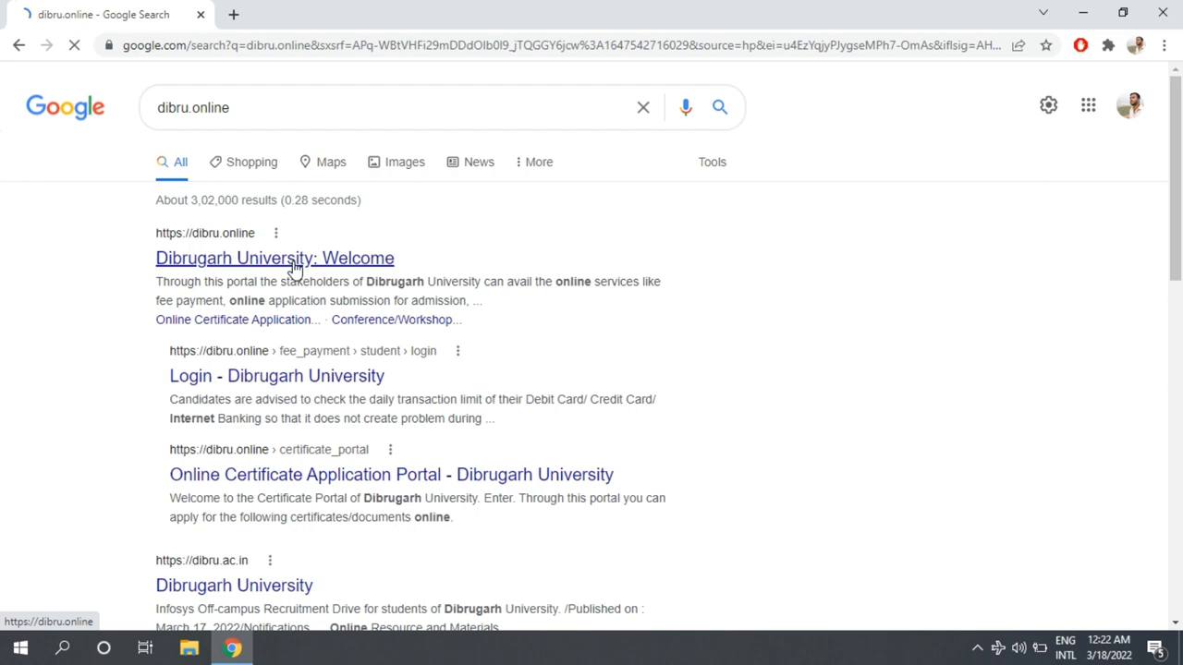
# Open the 'Dibrugarh University: Welcome' result from the dibru.online Google search
pyautogui.click(293, 259)
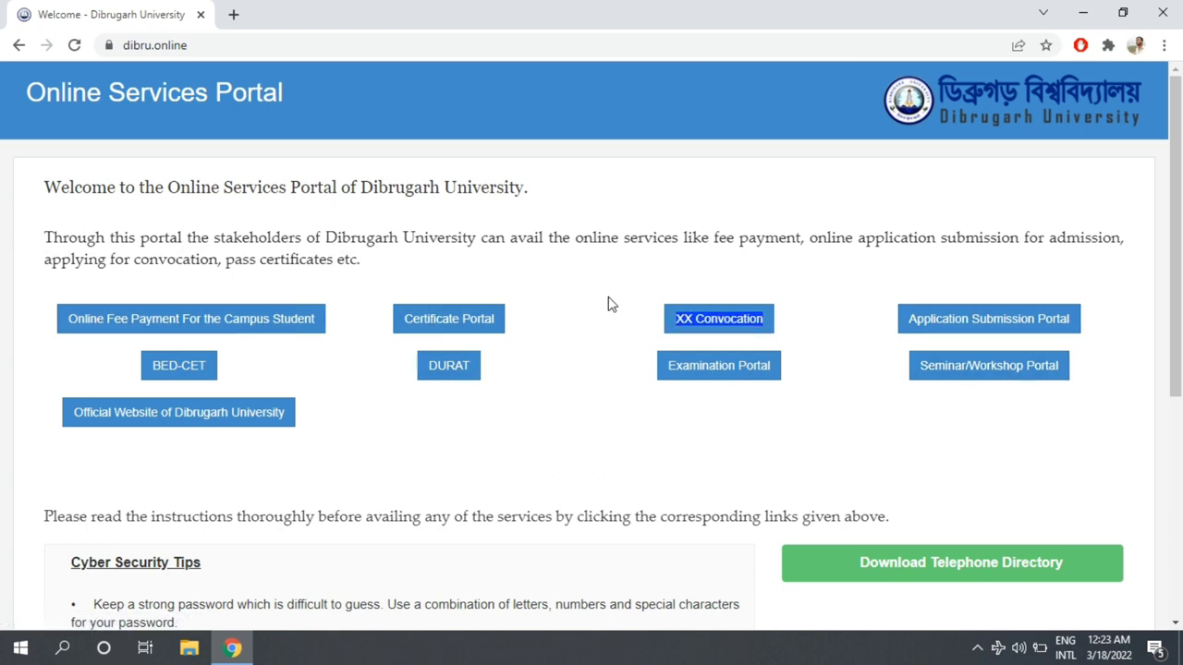
# Open the XX Convocation page and read through its eligibility guidelines and application steps
pyautogui.click(724, 328)
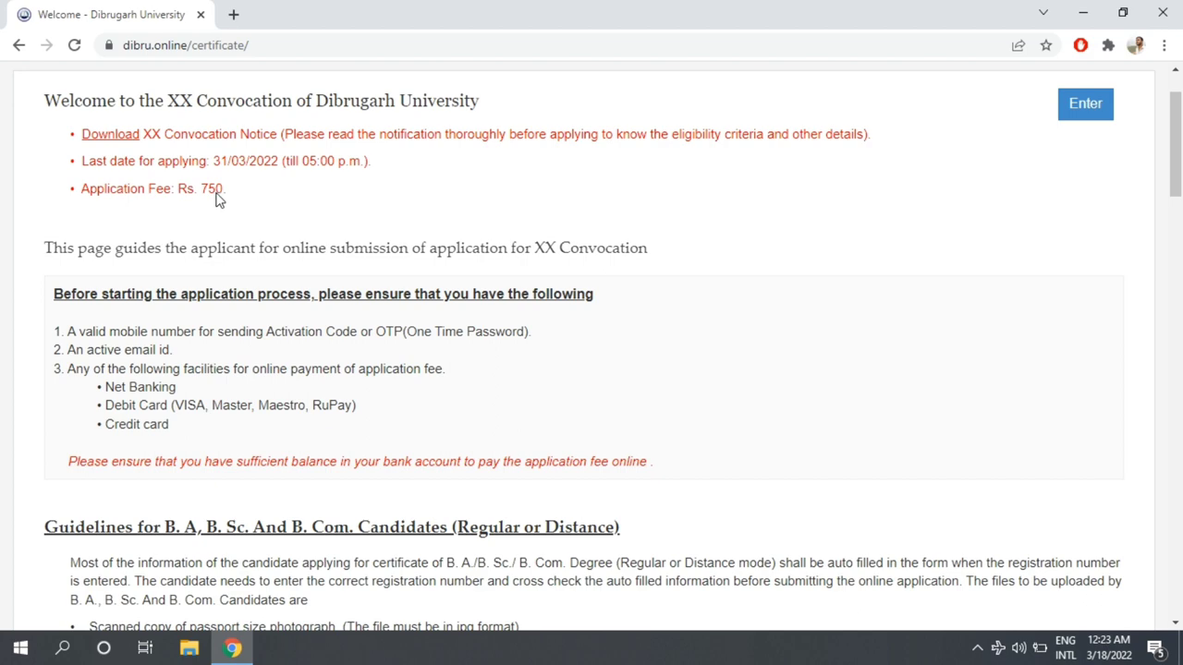
pyautogui.scroll(-3, 271, 267)
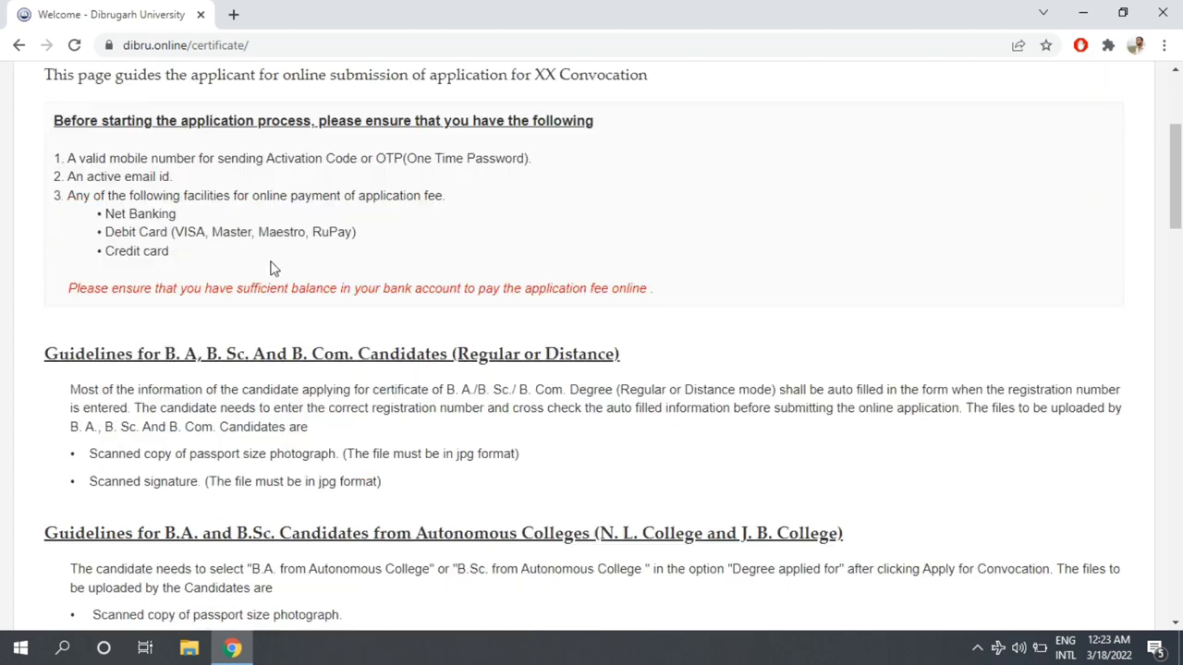
pyautogui.scroll(-1, 448, 260)
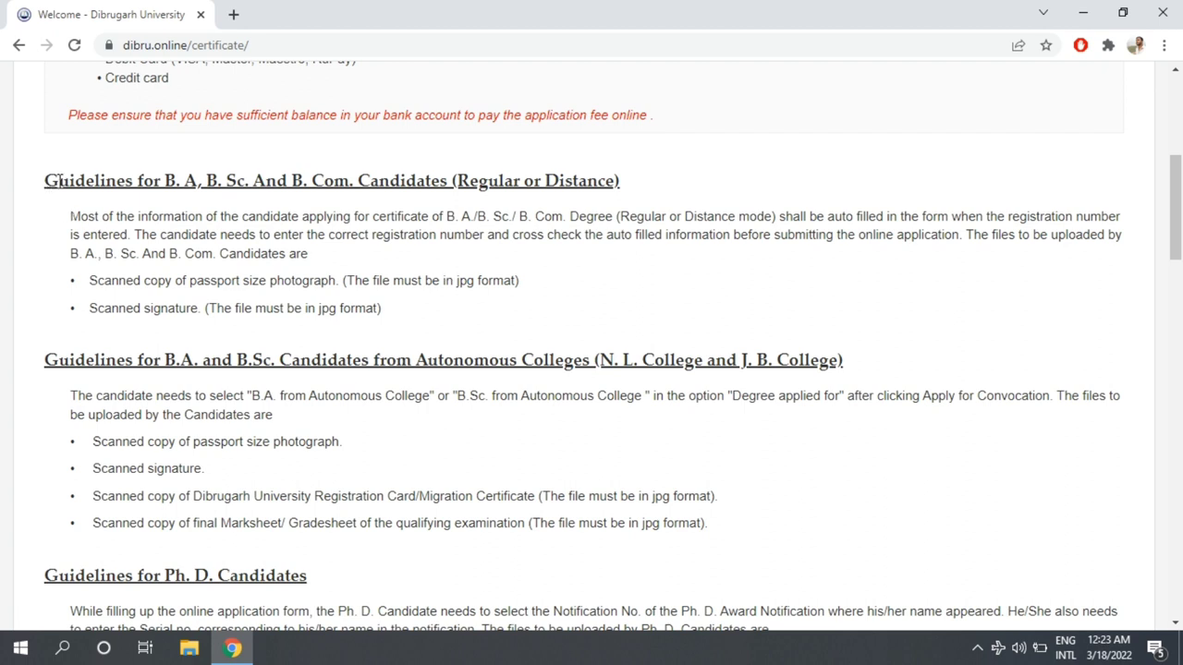
pyautogui.moveTo(56, 181); pyautogui.dragTo(655, 200)
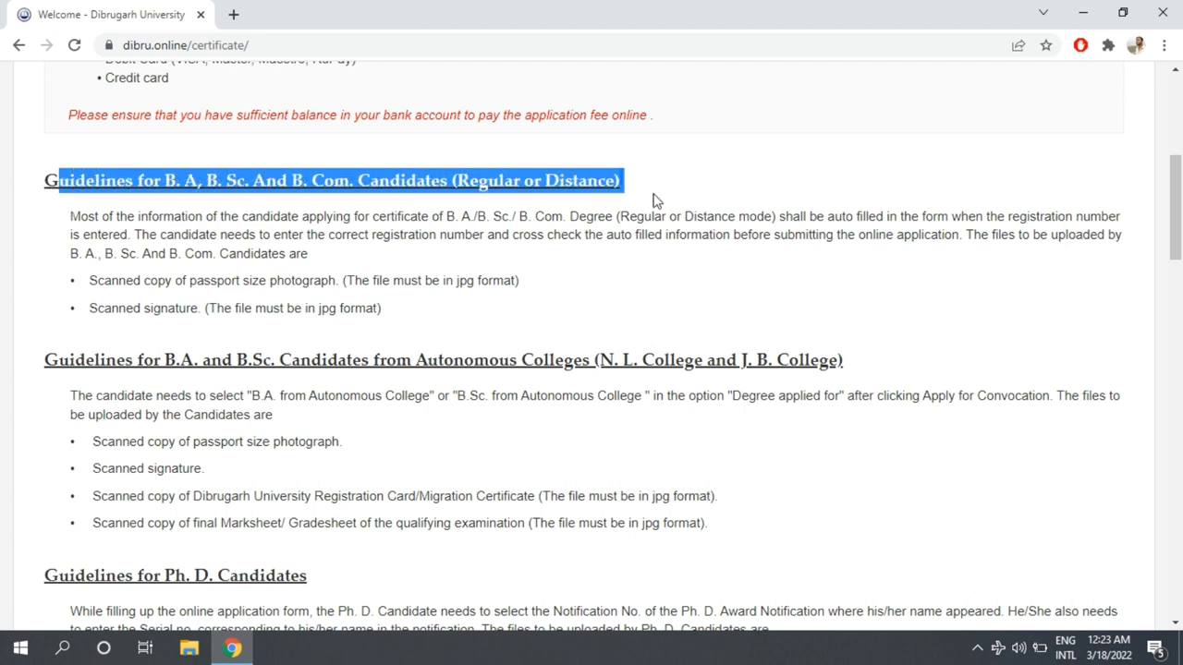
pyautogui.click(655, 200)
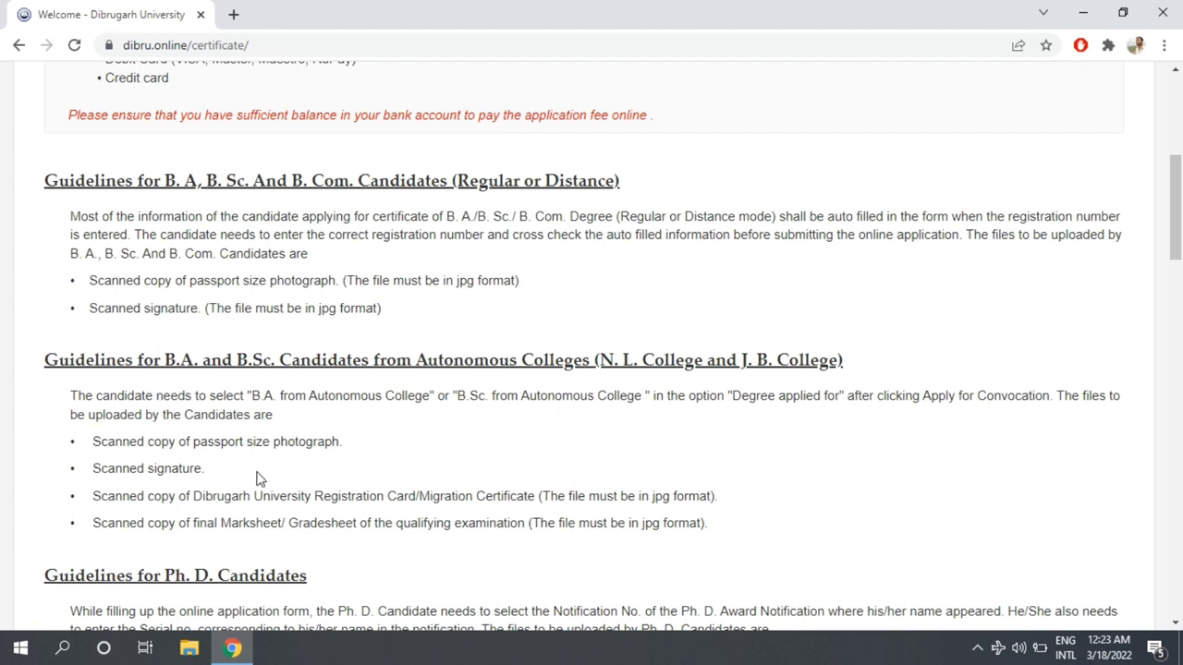
pyautogui.scroll(-3, 259, 479)
pyautogui.scroll(-1, 300, 388)
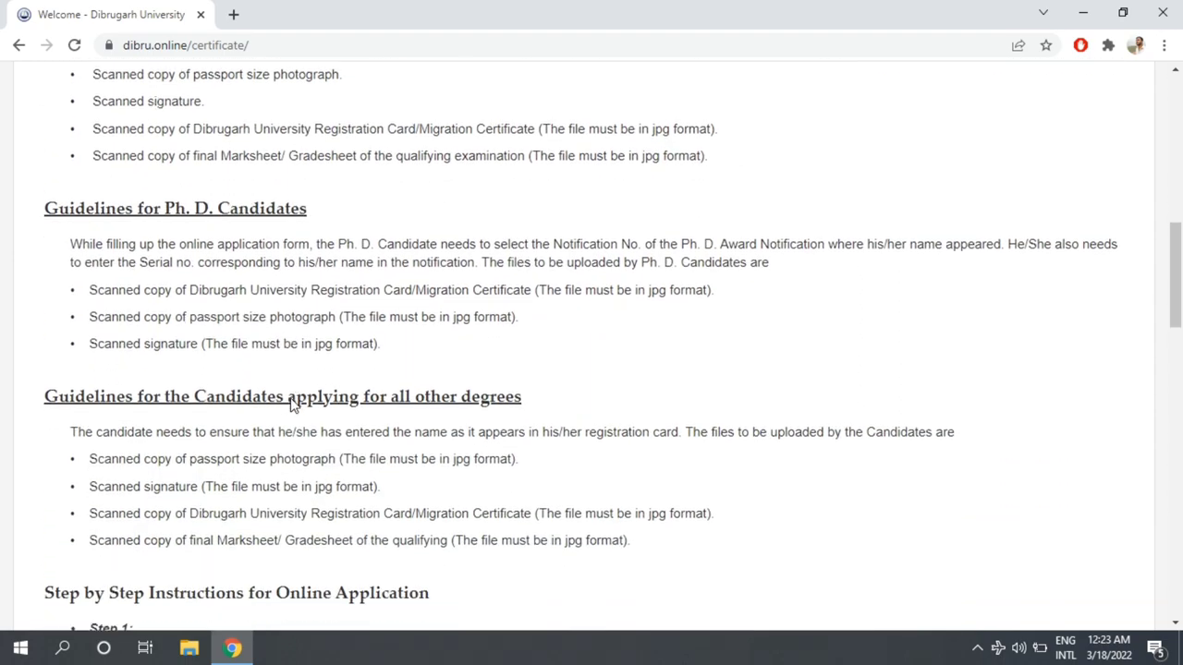
pyautogui.scroll(-8, 291, 407)
pyautogui.scroll(1, 274, 455)
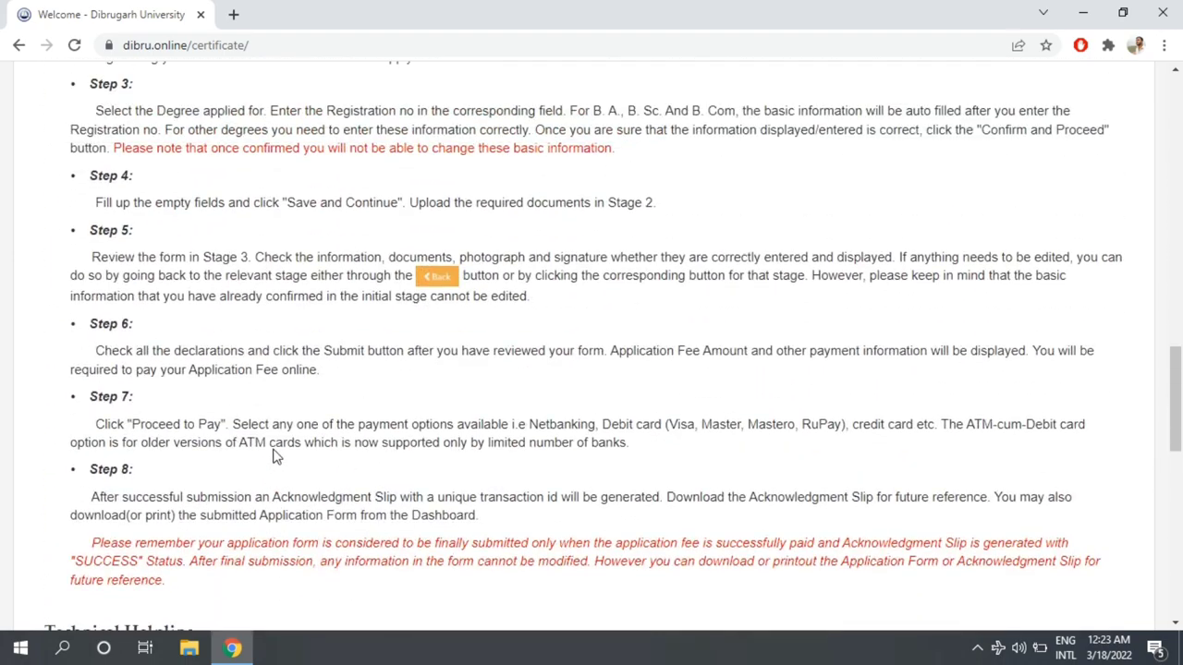
pyautogui.scroll(15, 287, 442)
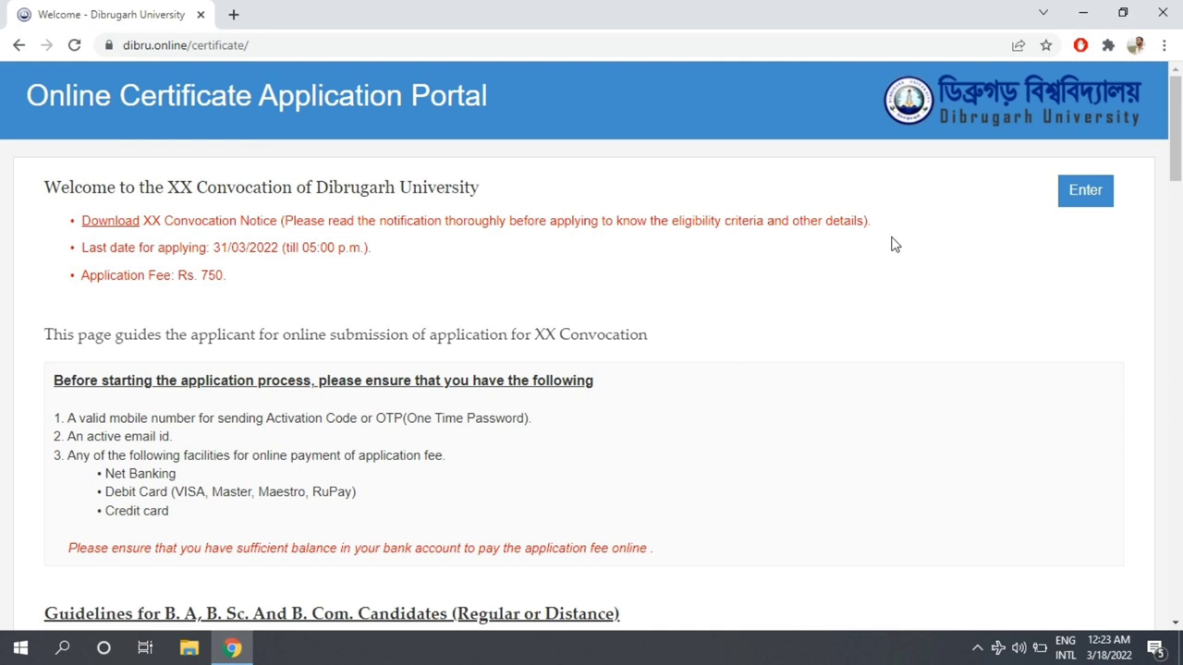
# From the student sign-in page, fill in the new-account Sign Up form and submit it
pyautogui.click(1084, 198)
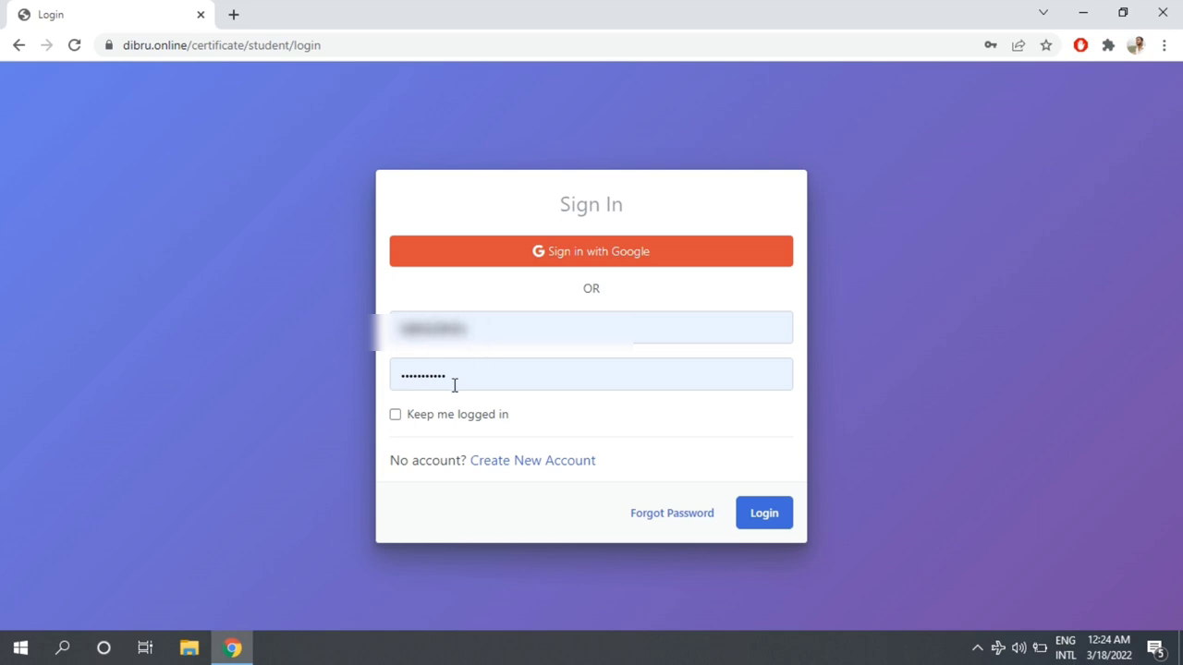
pyautogui.click(528, 462)
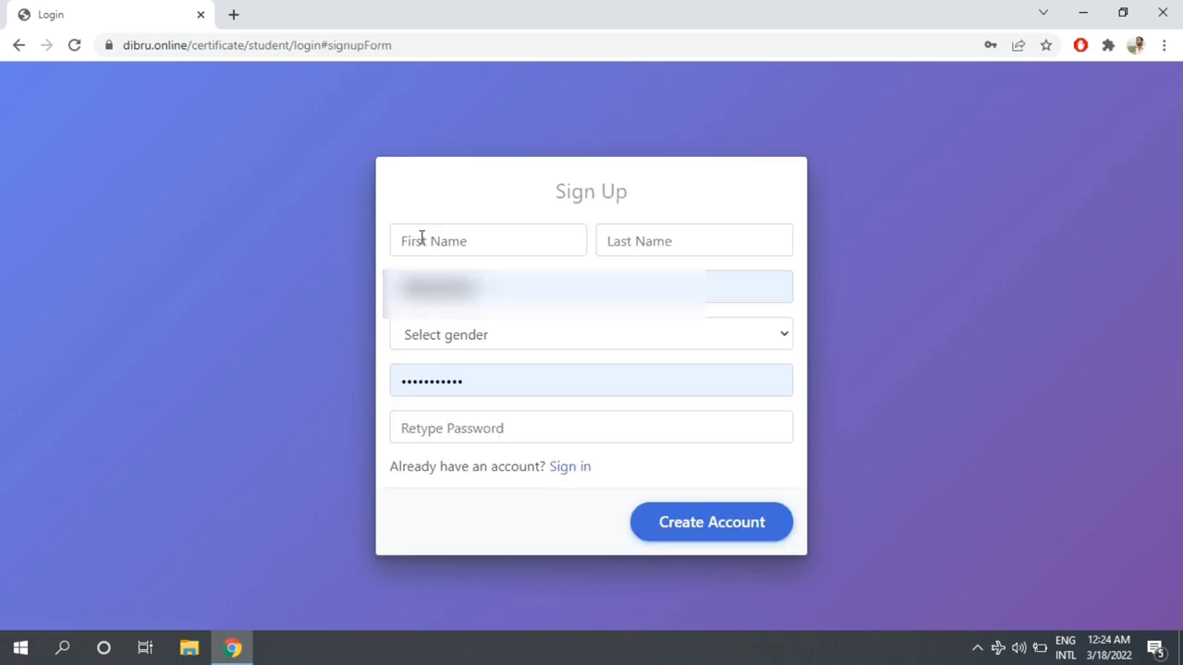
pyautogui.click(484, 232)
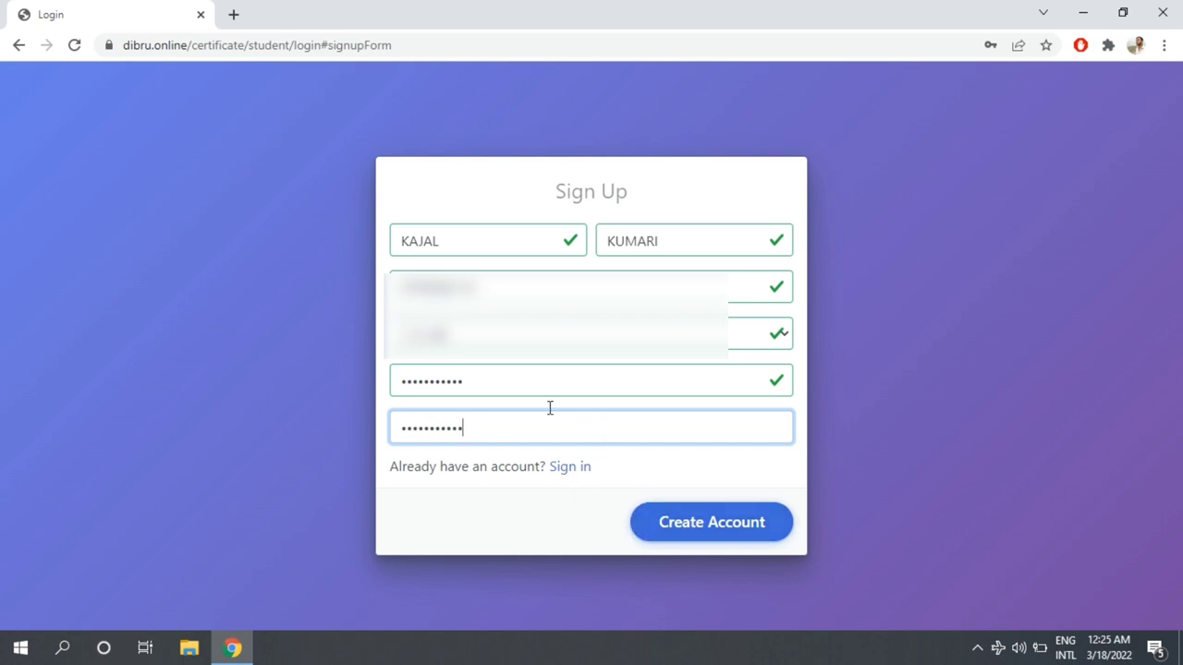
pyautogui.click(729, 523)
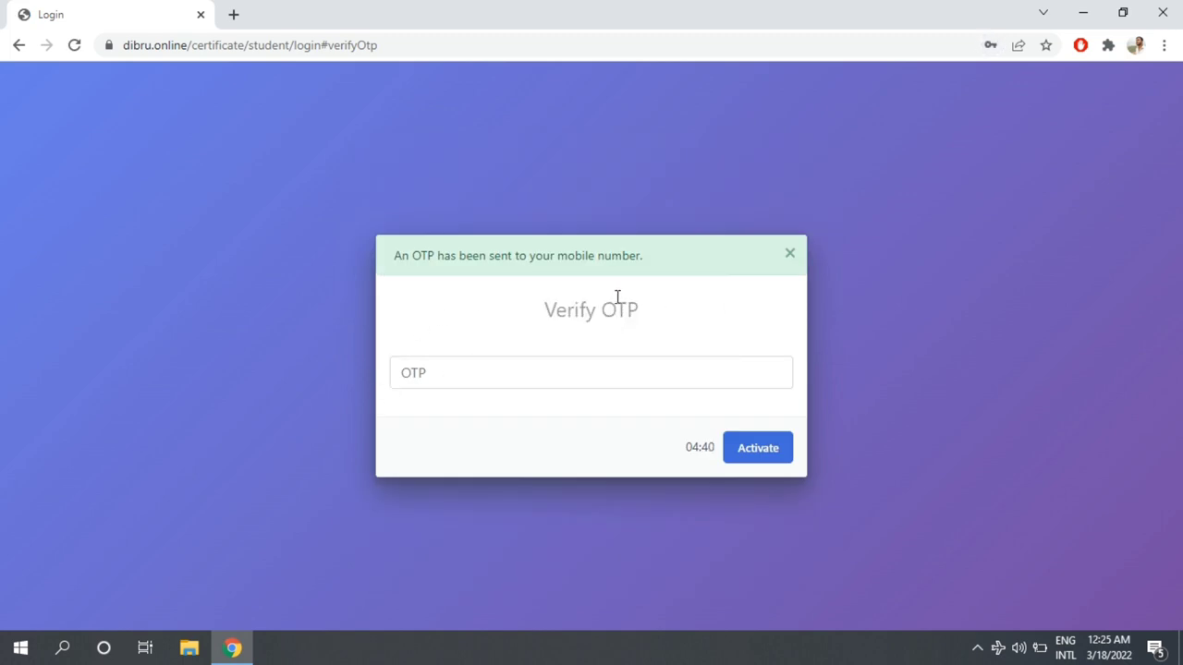
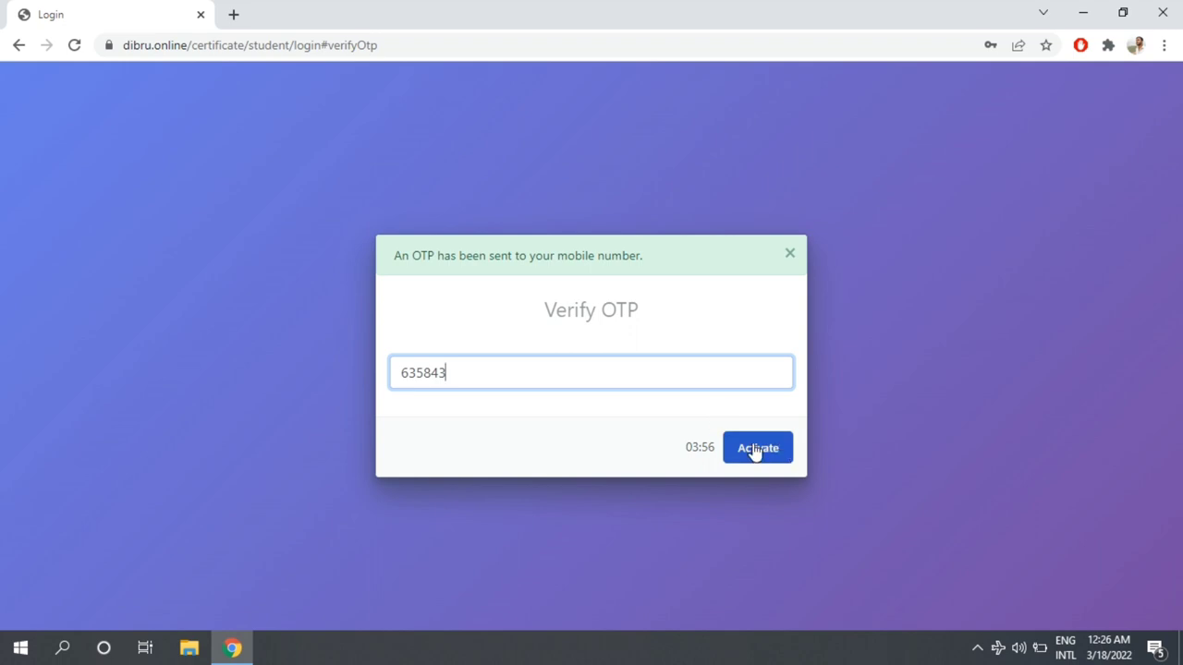
# Activate the account with the received OTP, then log in with the mobile number, staying logged in
pyautogui.click(758, 449)
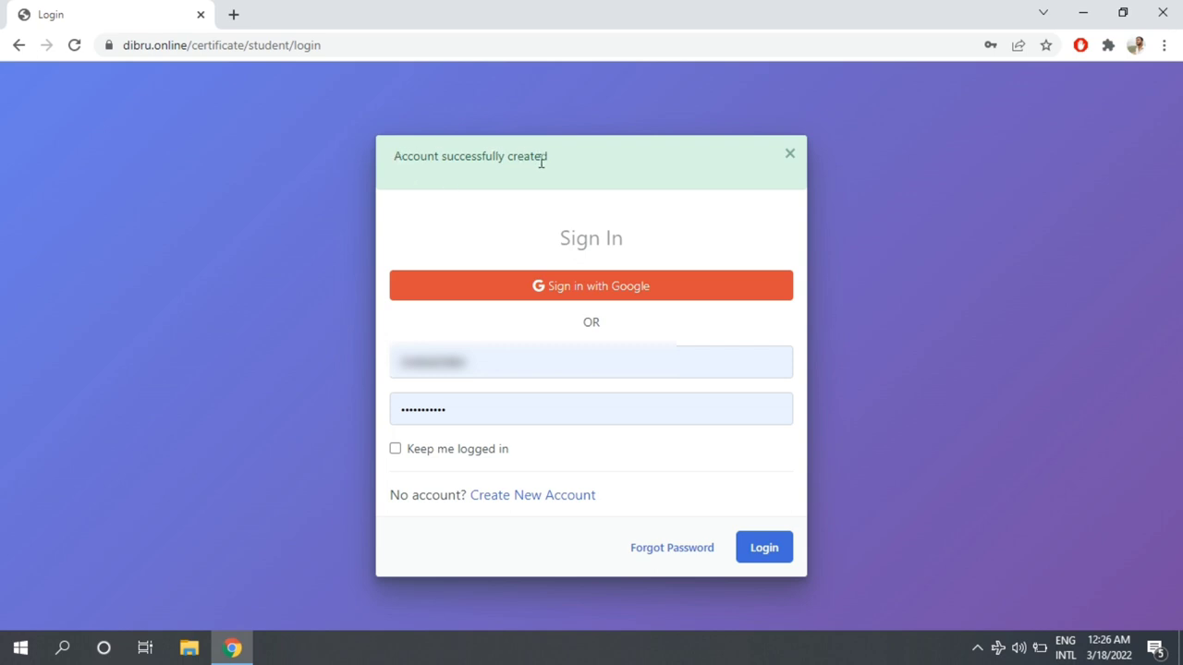
pyautogui.tripleClick(546, 361)
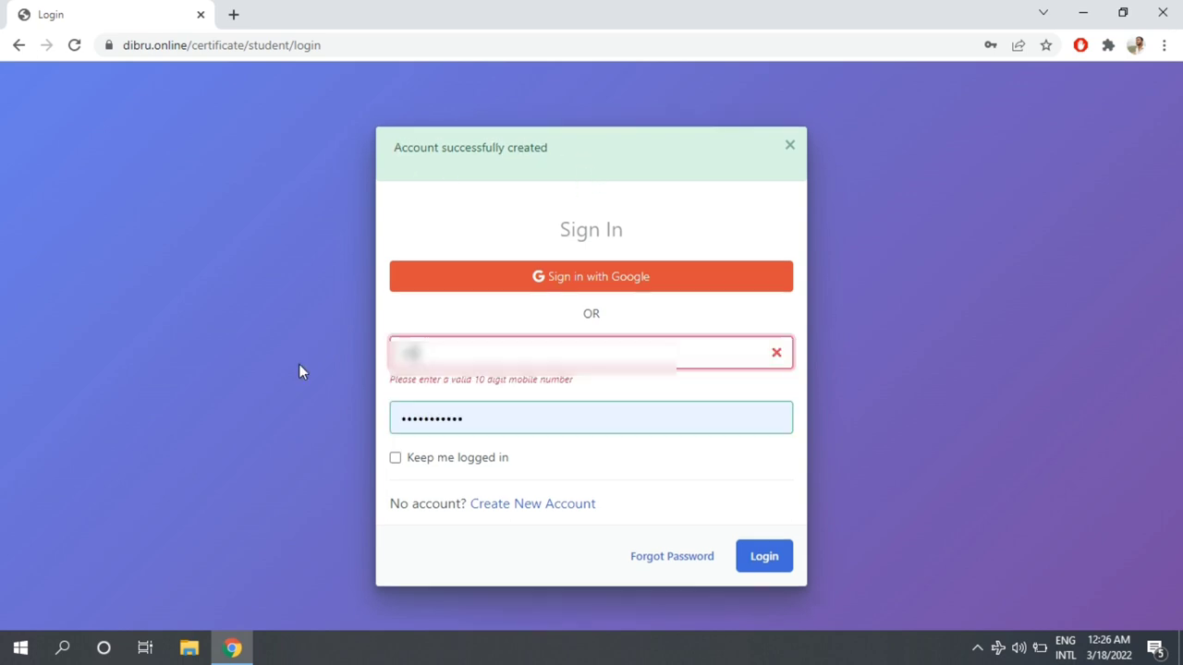
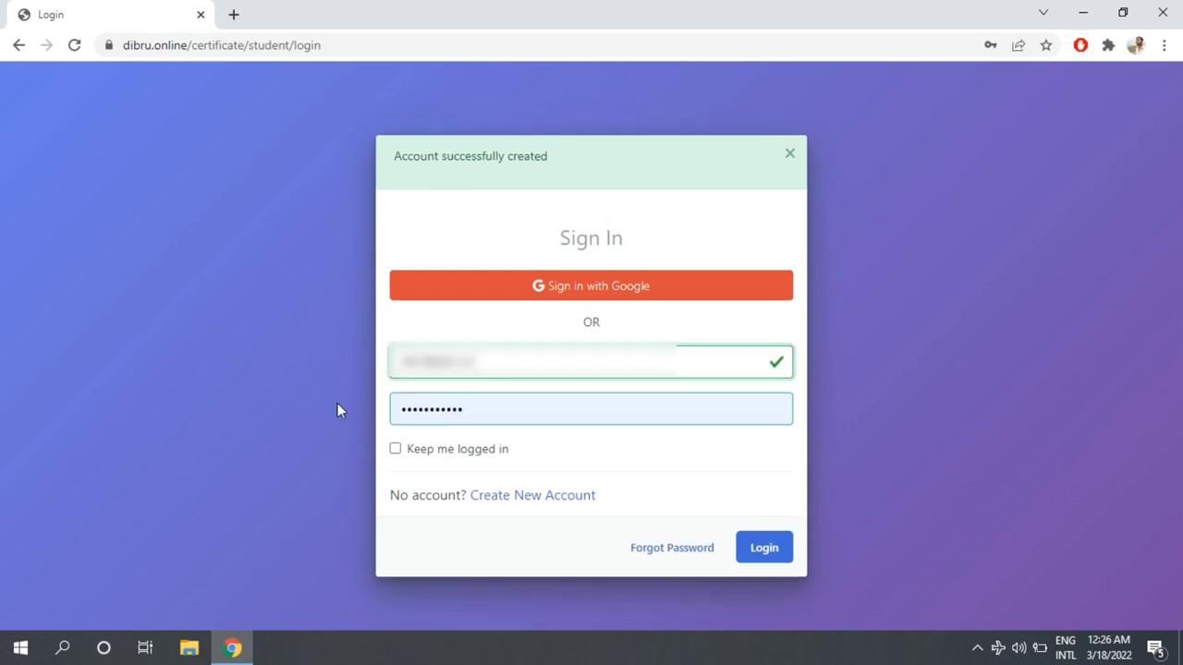
pyautogui.click(396, 451)
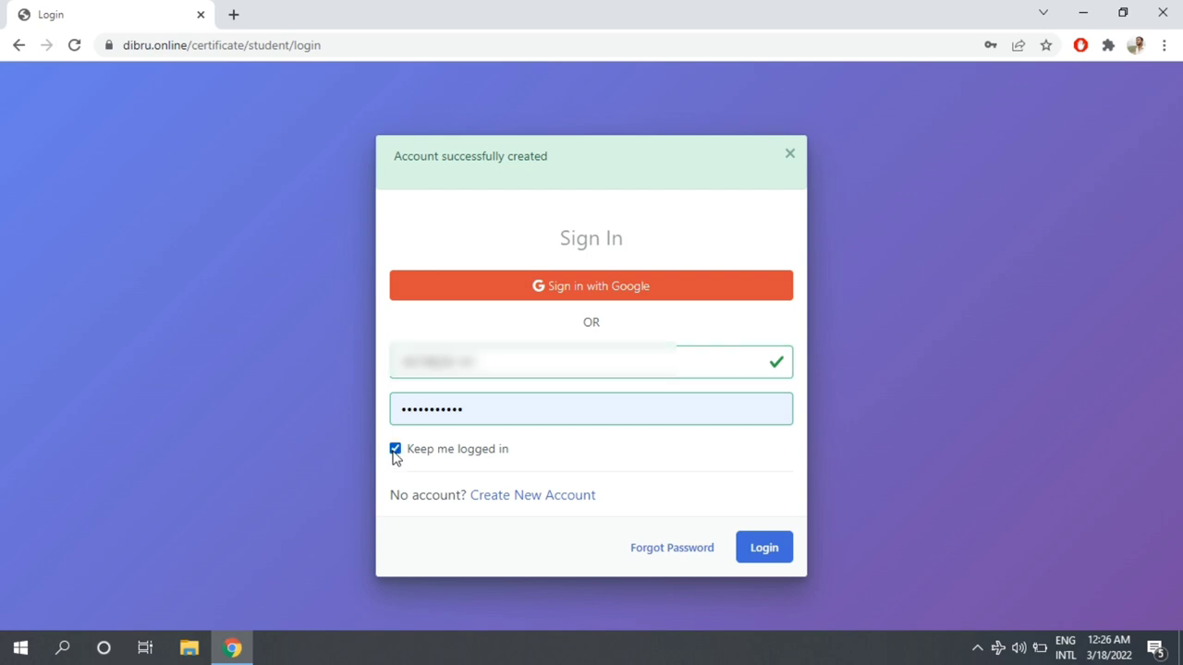
pyautogui.click(783, 560)
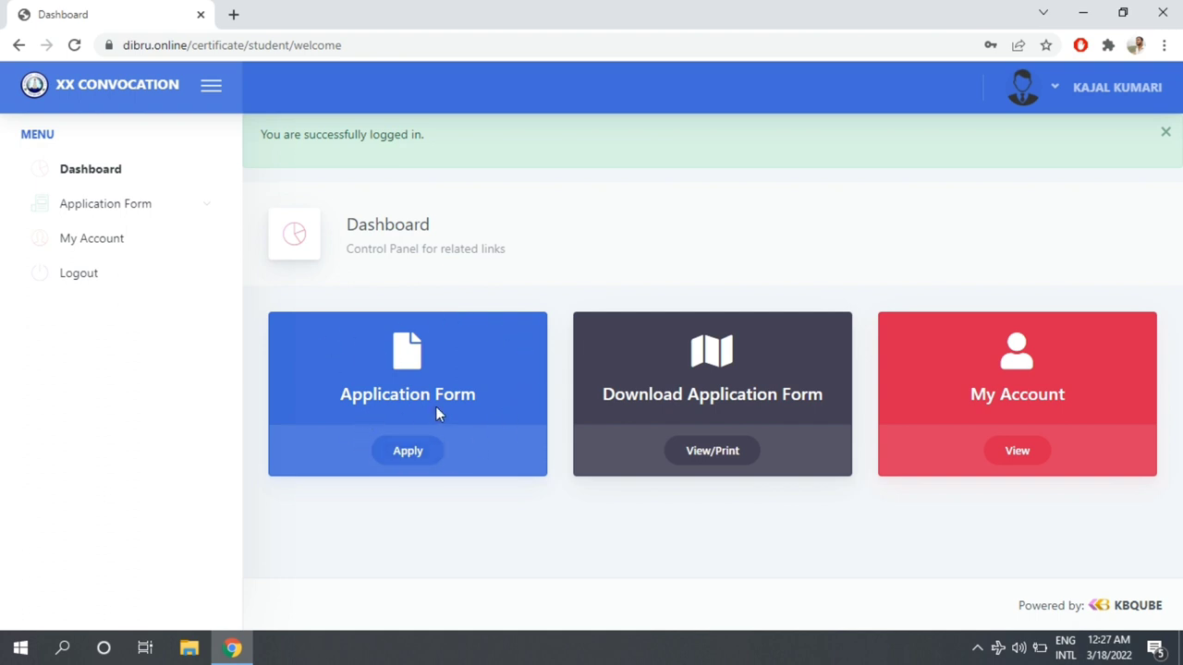
# Start a new XX Convocation application and select BSc as the degree applied for
pyautogui.click(408, 457)
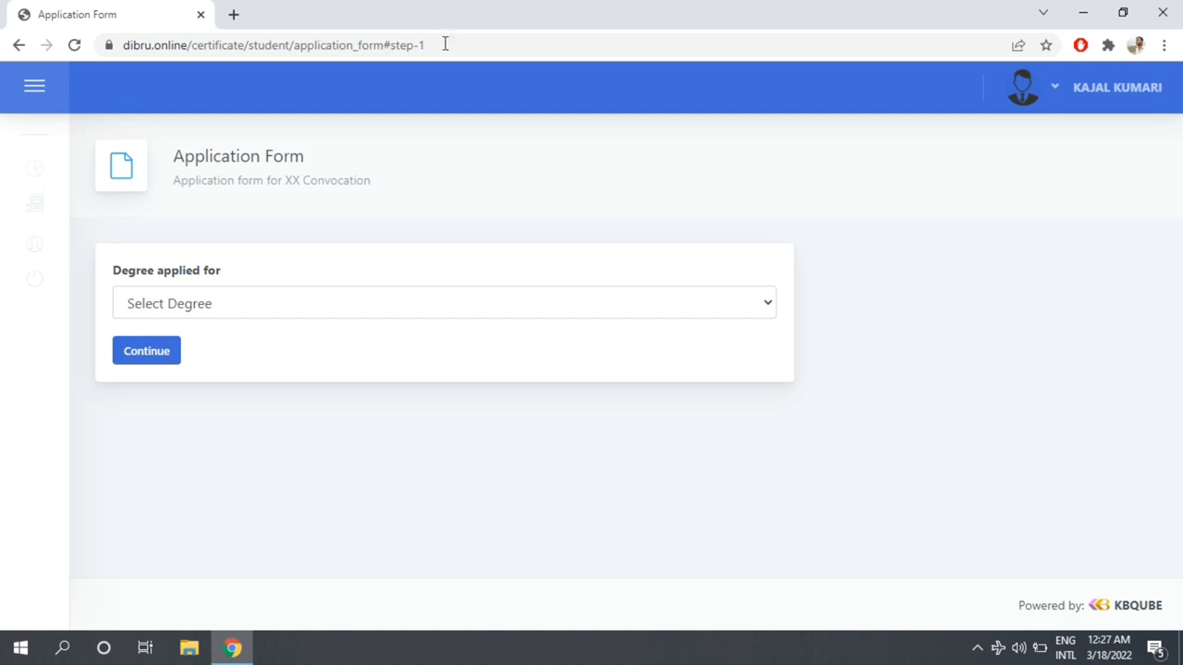
pyautogui.click(203, 303)
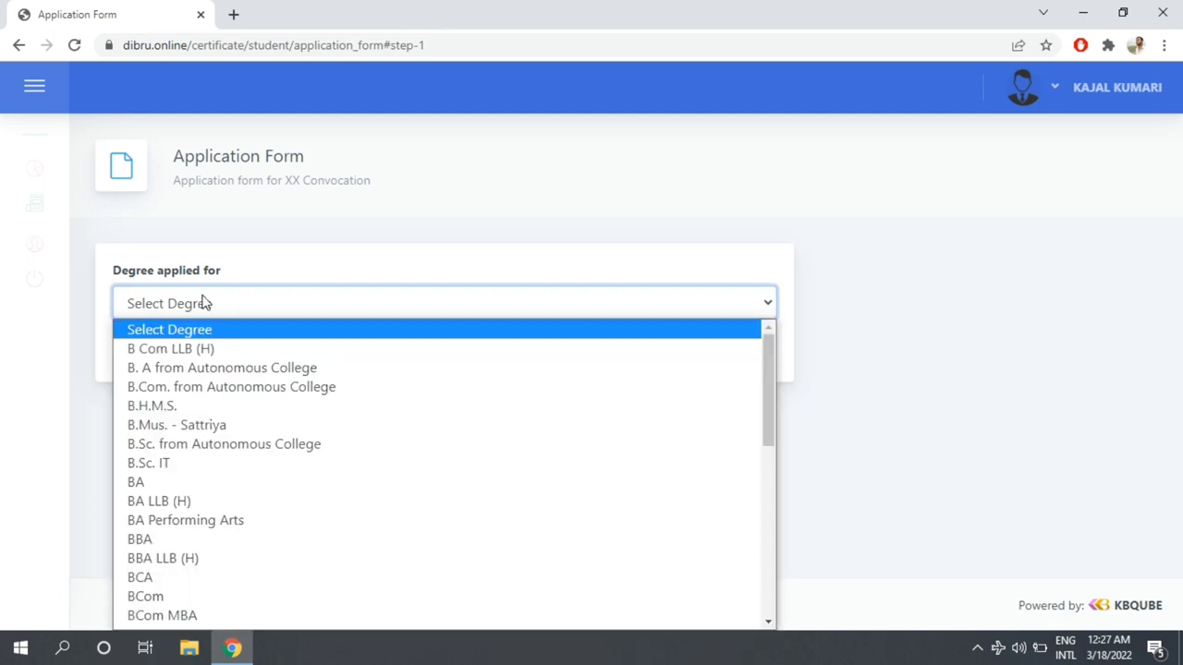
pyautogui.scroll(-3, 191, 386)
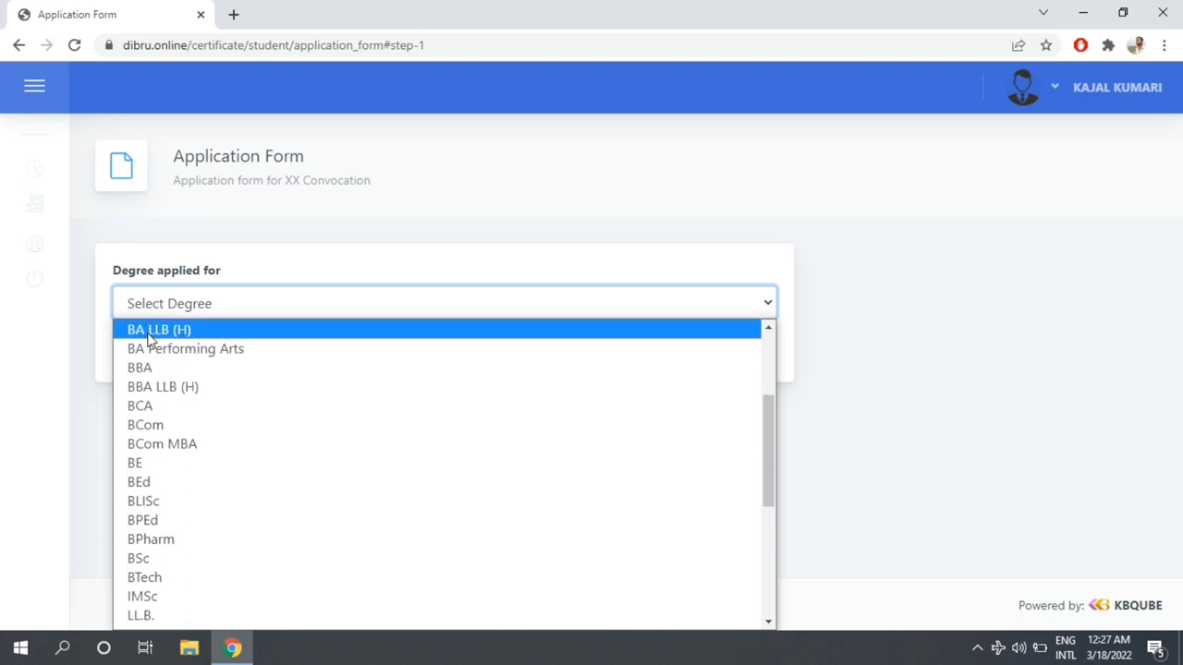
pyautogui.scroll(-3, 169, 416)
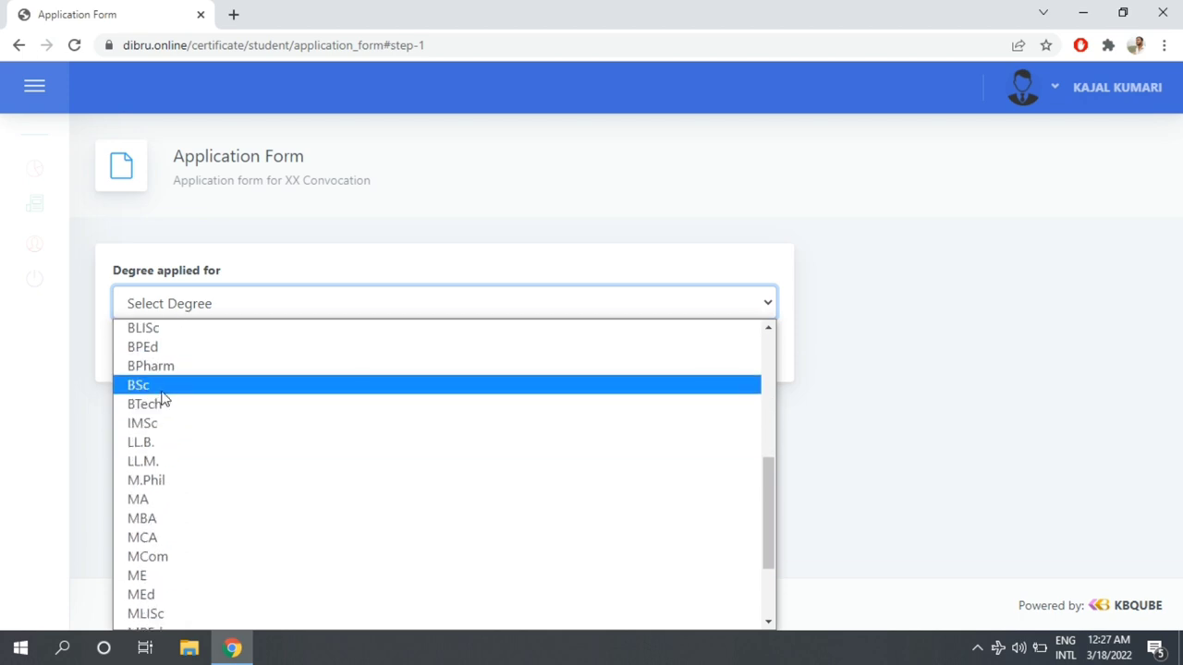
pyautogui.scroll(-3, 159, 428)
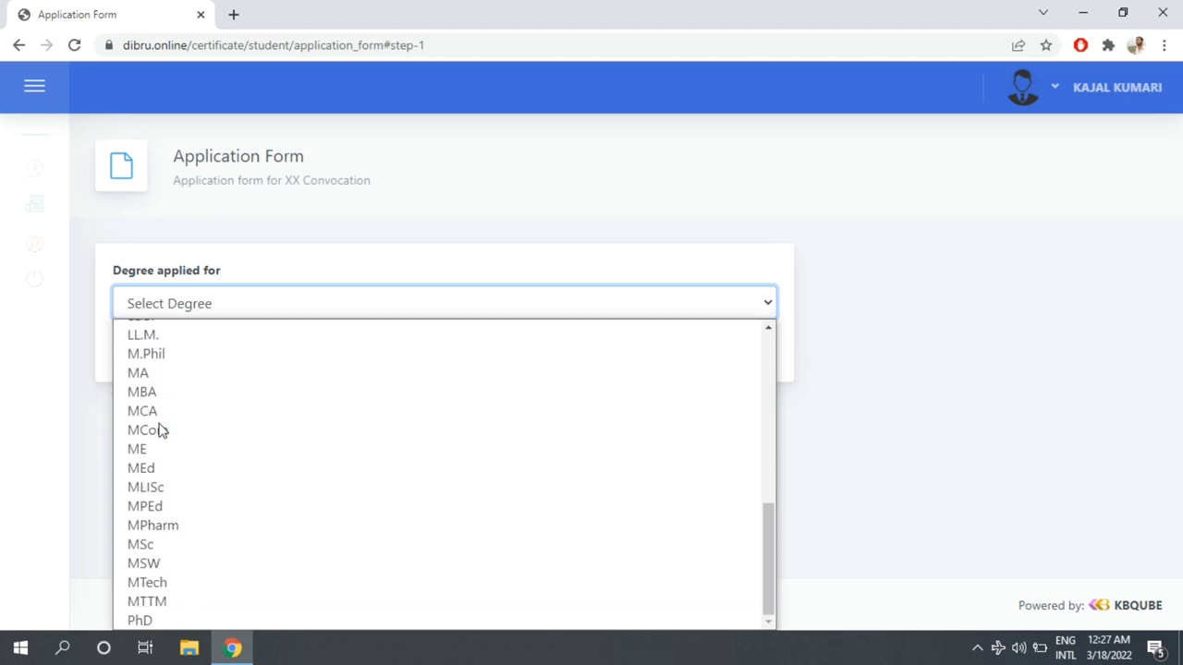
pyautogui.scroll(6, 170, 480)
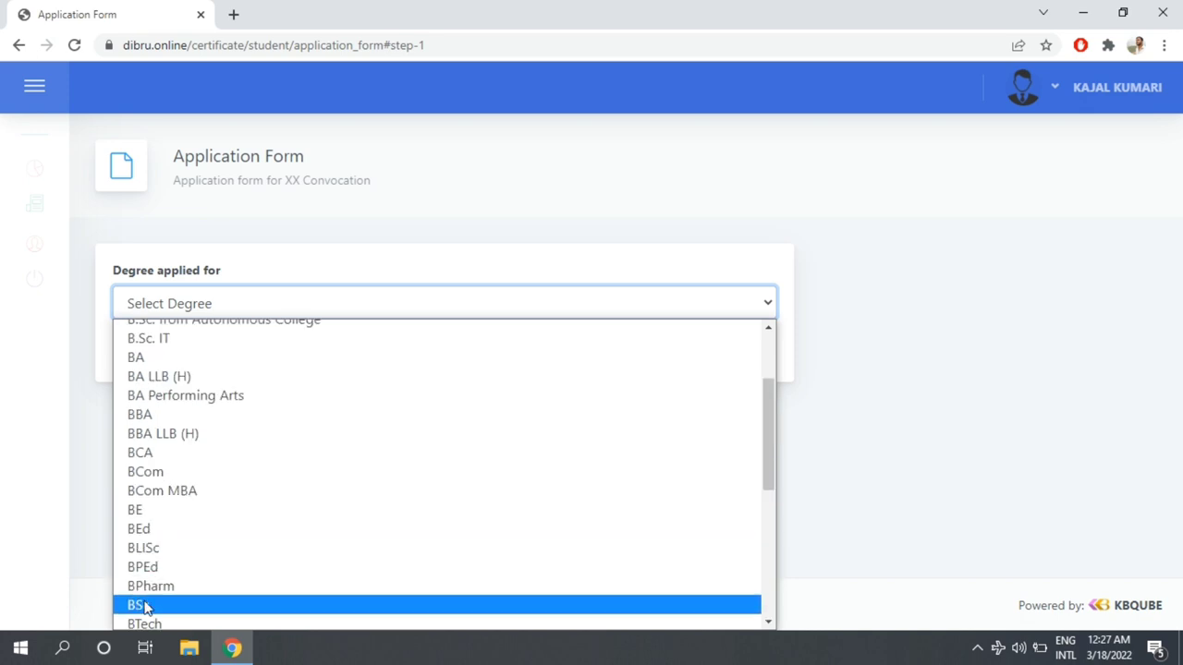
pyautogui.click(146, 606)
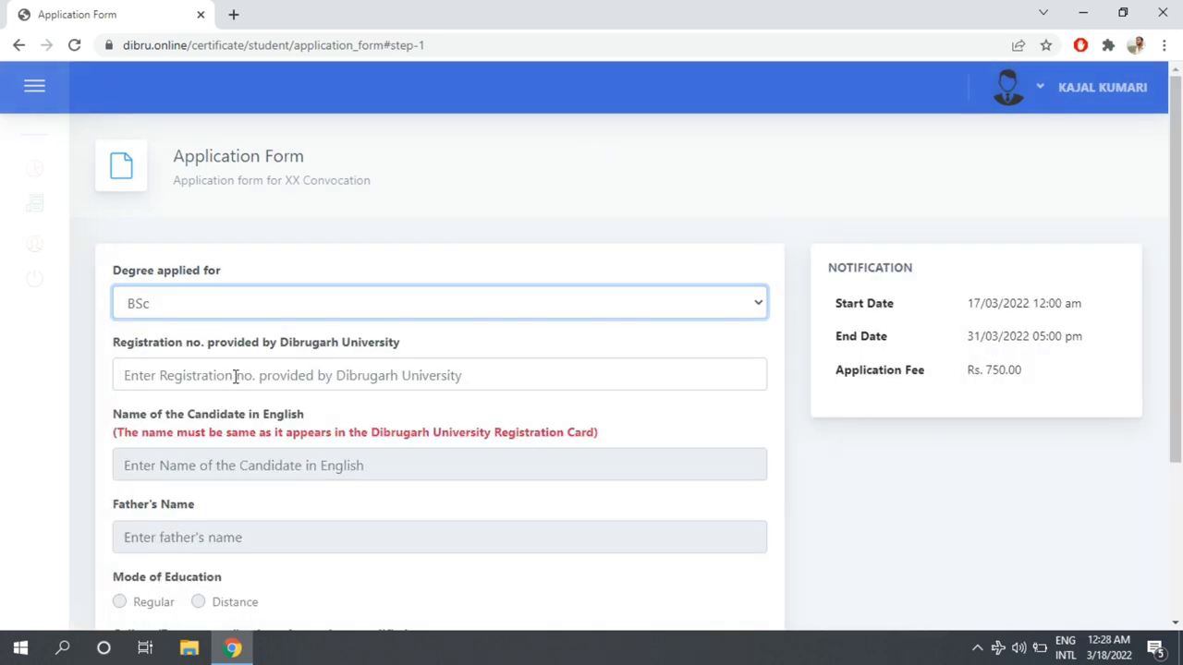
# Paste the university registration number and let the form fetch the candidate's details
pyautogui.scroll(-1, 259, 235)
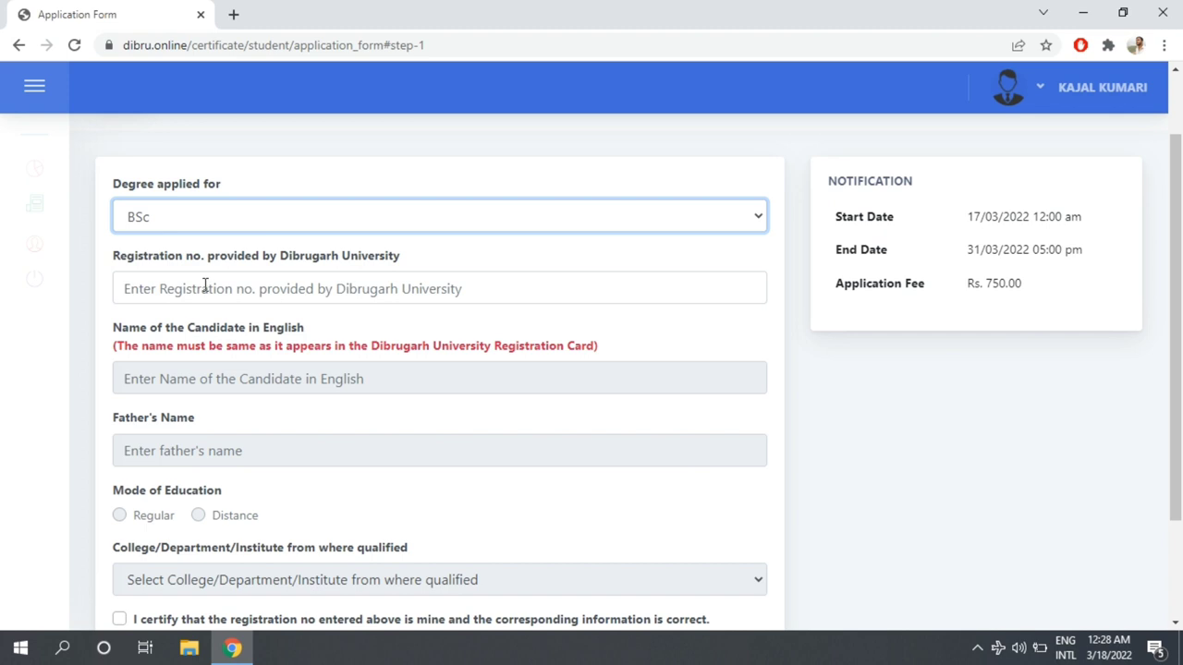
pyautogui.click(205, 289)
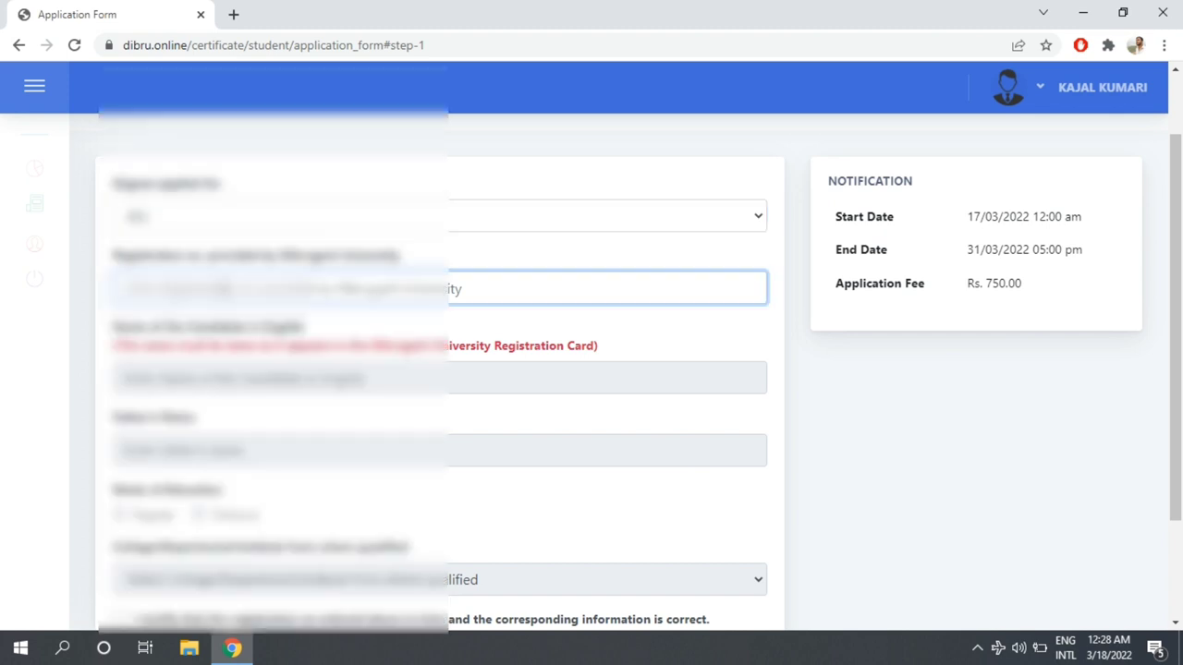
pyautogui.hotkey('ctrl', 'v')
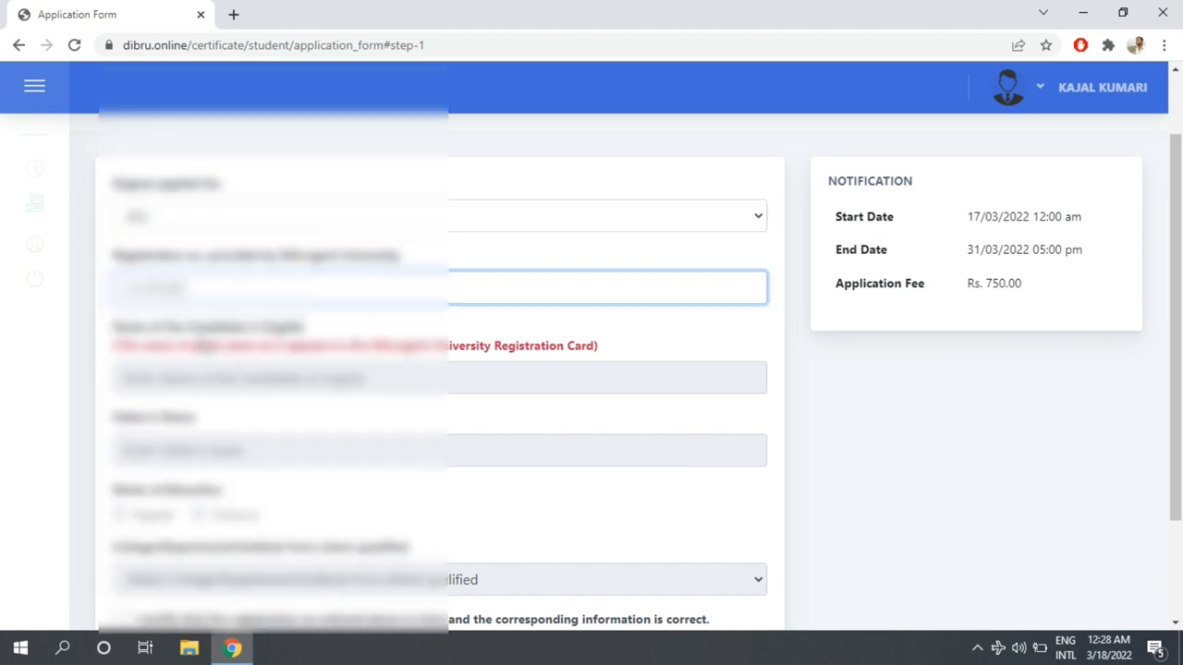
pyautogui.click(230, 389)
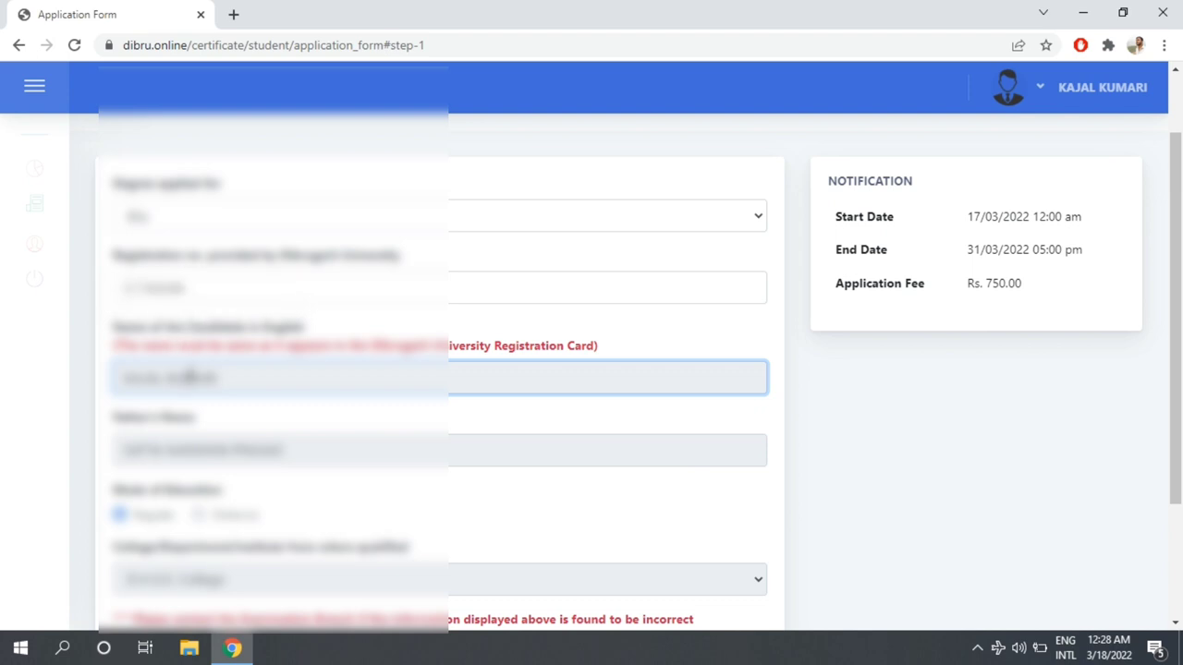
# Review the auto-filled father's name, Regular mode of education and college fields
pyautogui.scroll(-1, 200, 371)
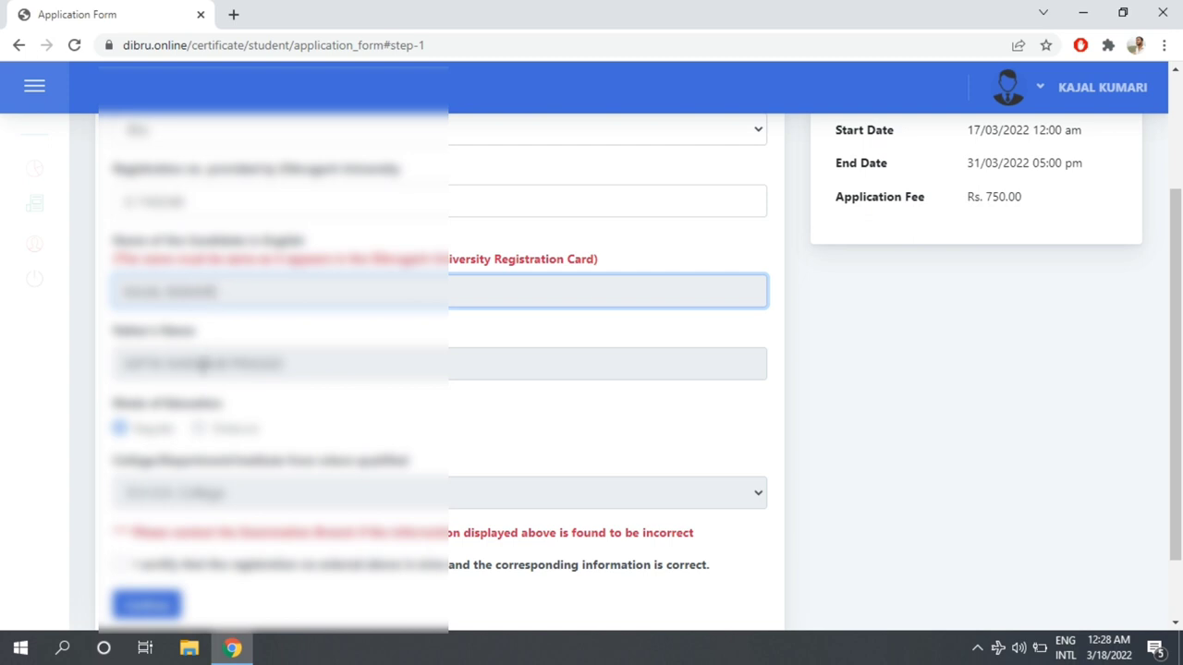
pyautogui.click(204, 365)
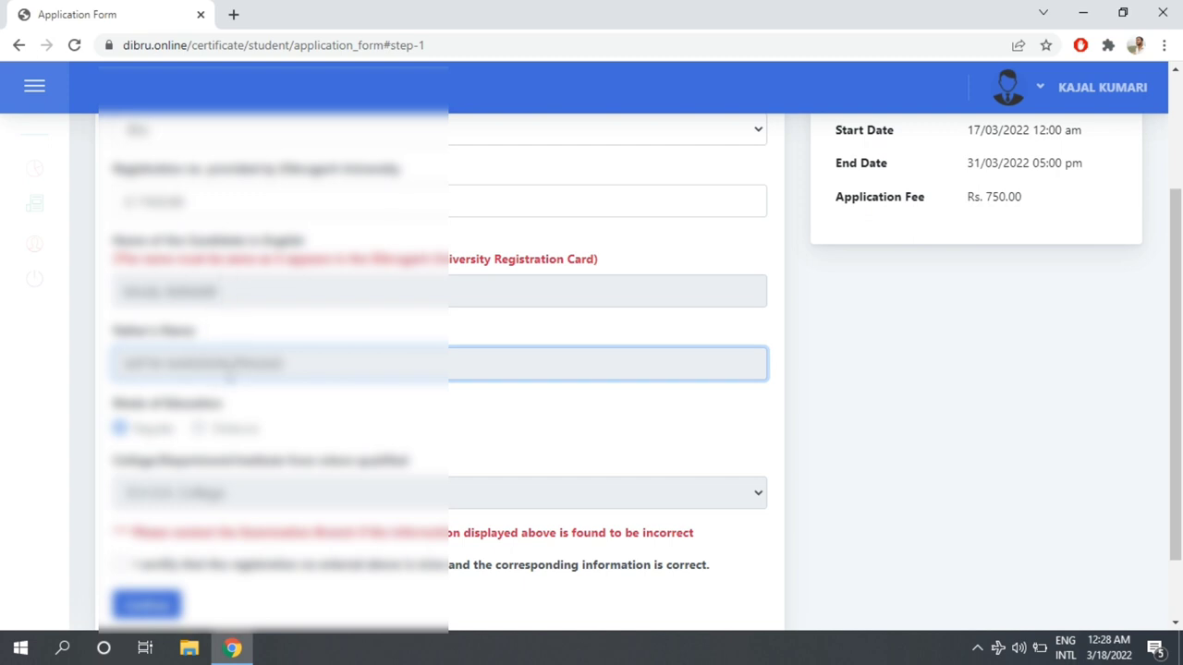
pyautogui.scroll(-2, 231, 378)
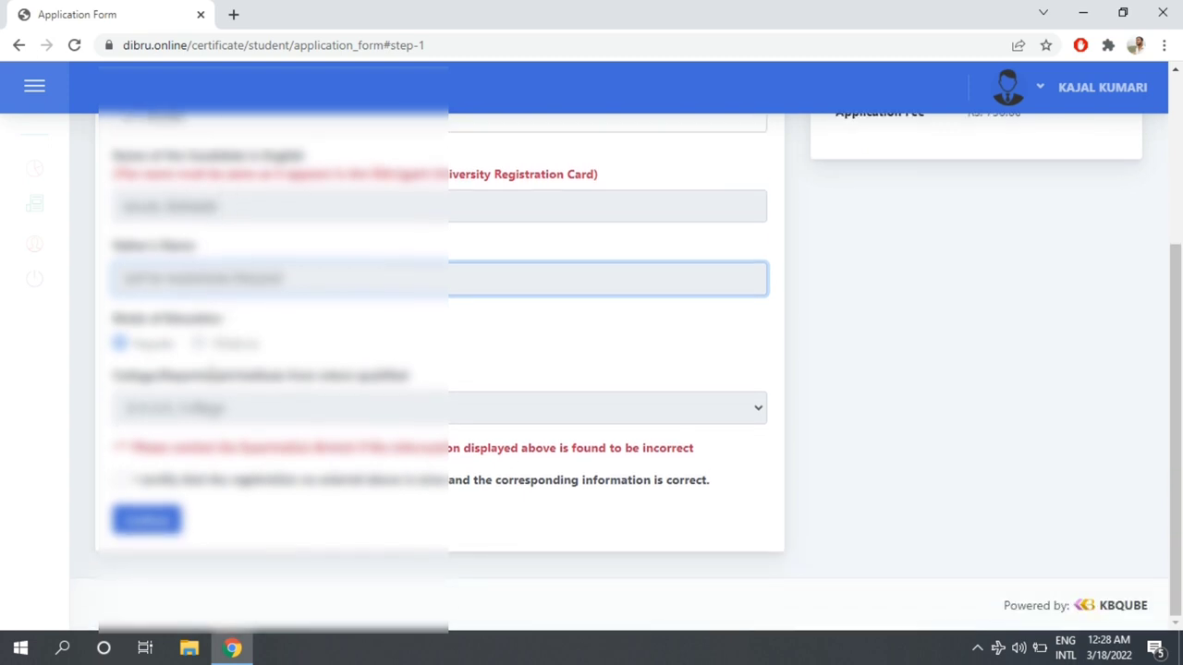
pyautogui.click(146, 349)
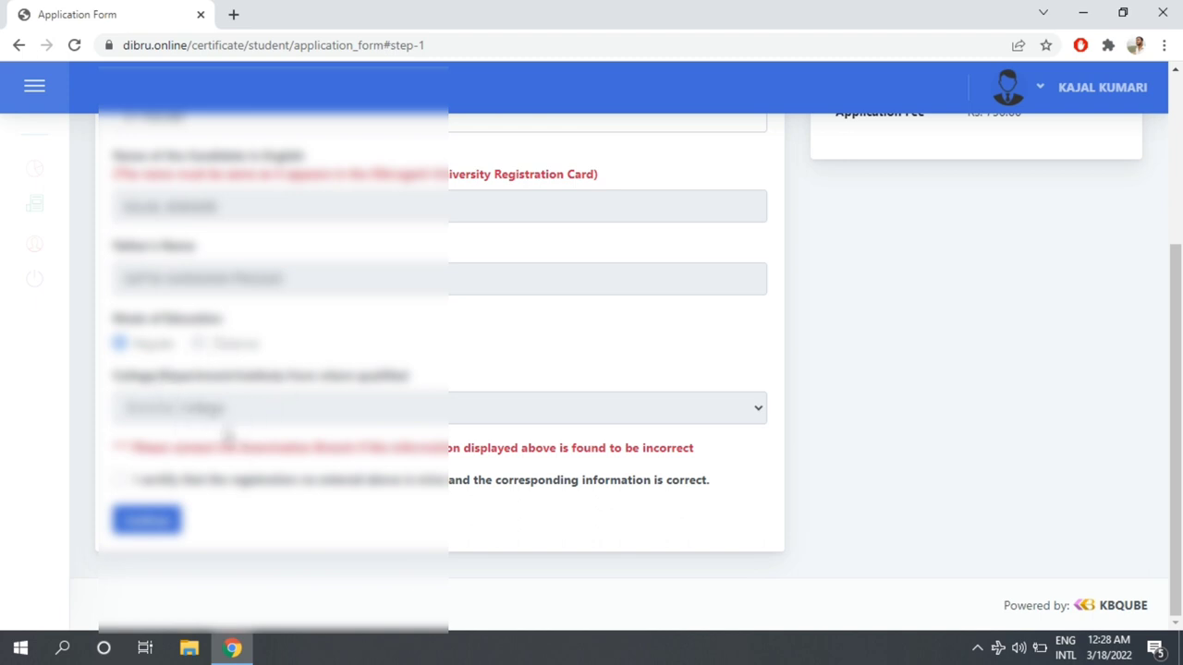
pyautogui.scroll(3, 226, 435)
pyautogui.scroll(-2, 185, 278)
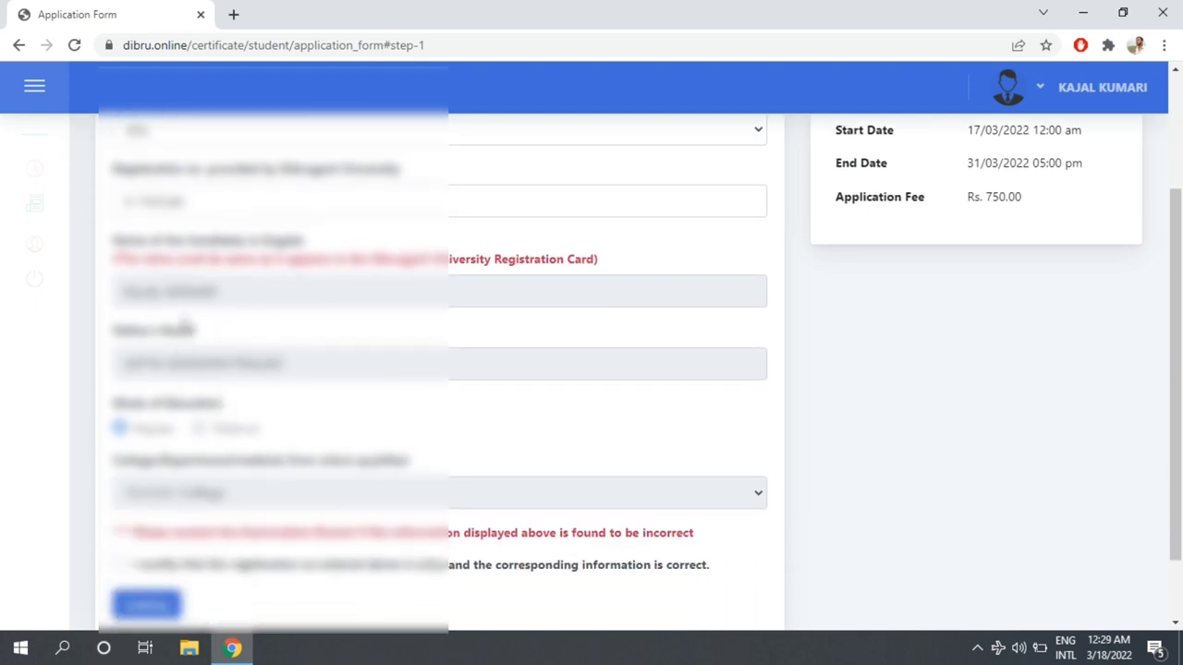
pyautogui.scroll(1, 194, 268)
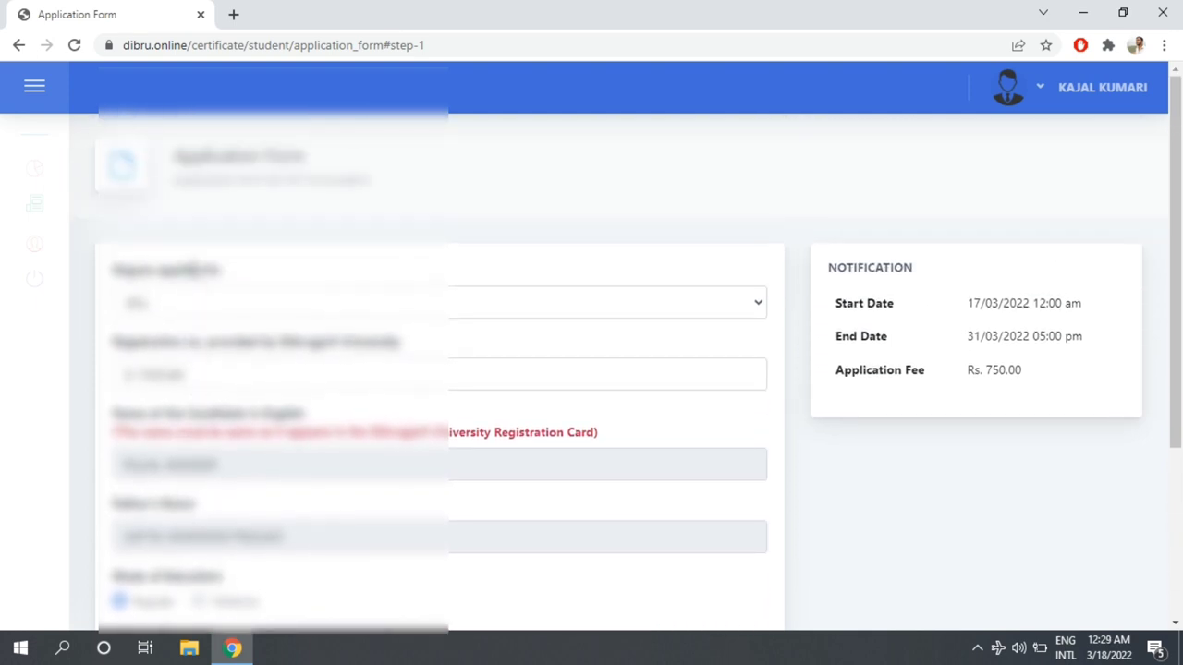
pyautogui.scroll(-1, 192, 270)
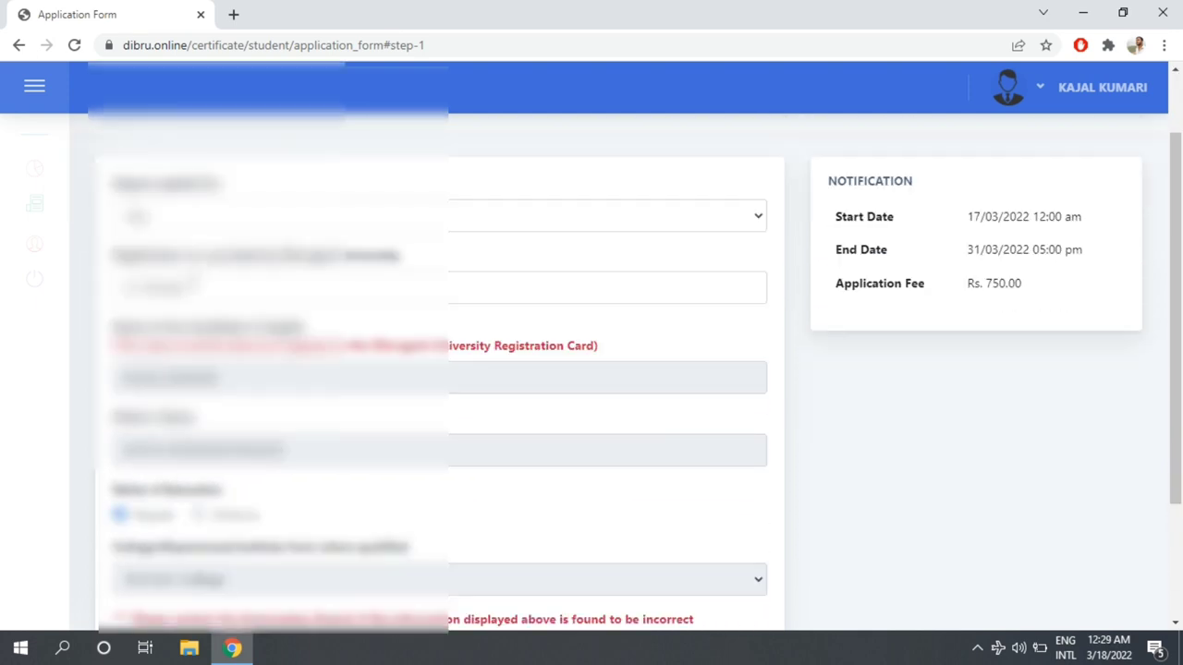
pyautogui.scroll(-1, 194, 279)
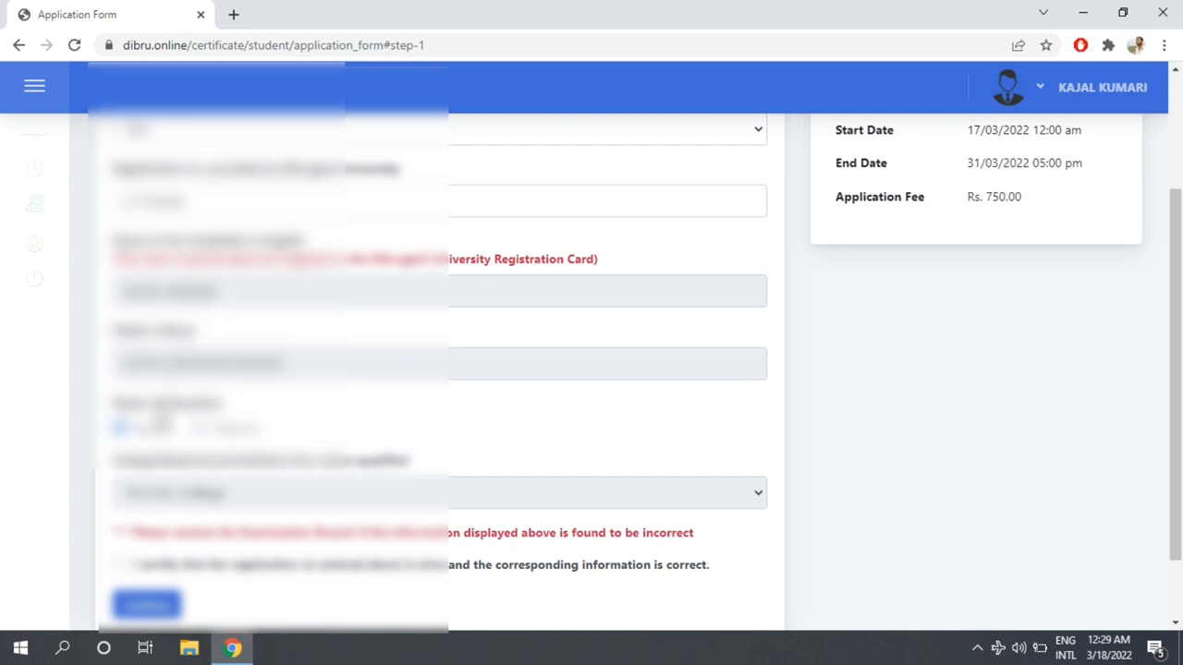
pyautogui.scroll(-1, 162, 420)
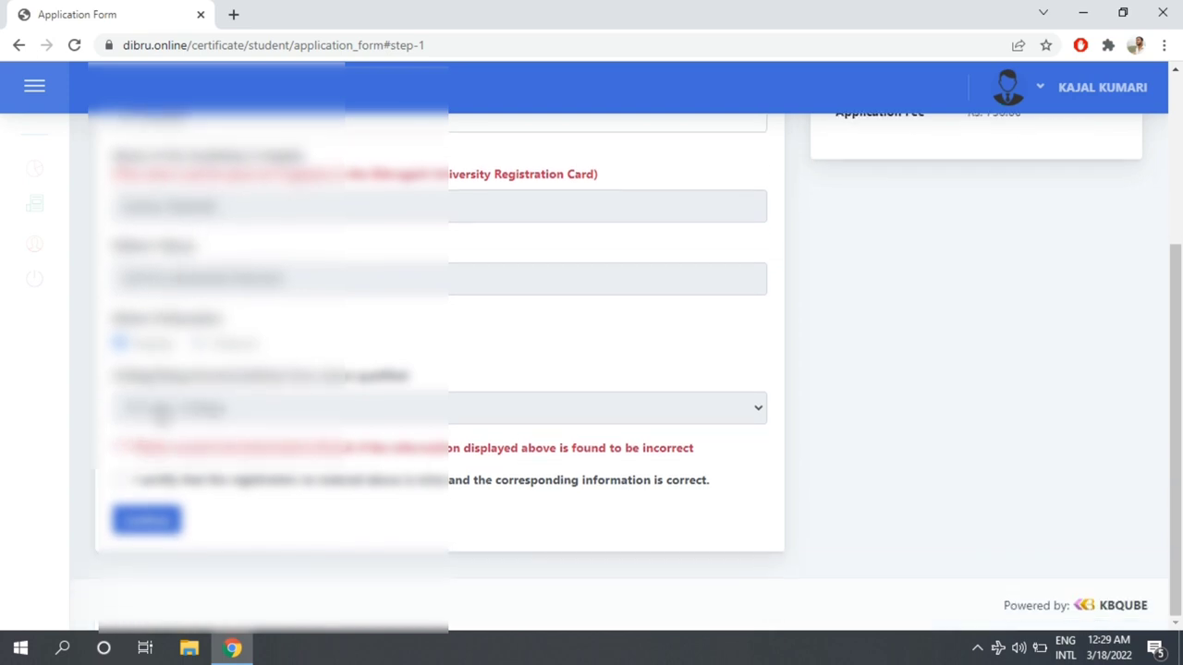
# Certify the registration details and submit step 1, accepting they cannot be edited later
pyautogui.click(119, 481)
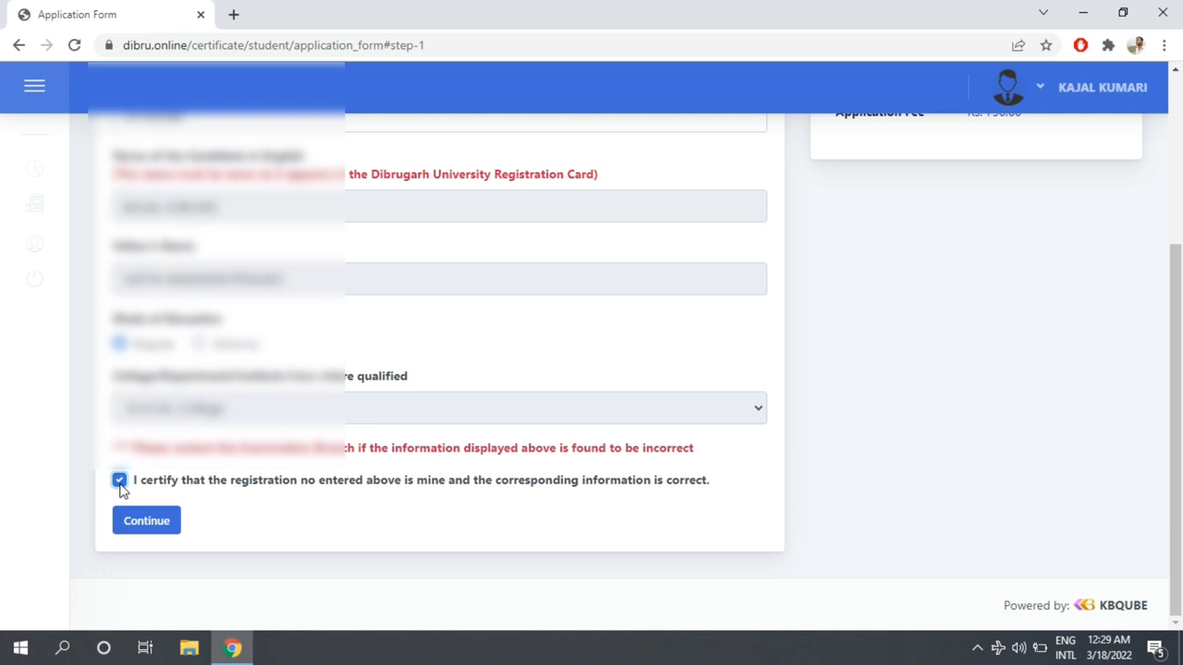
pyautogui.click(145, 523)
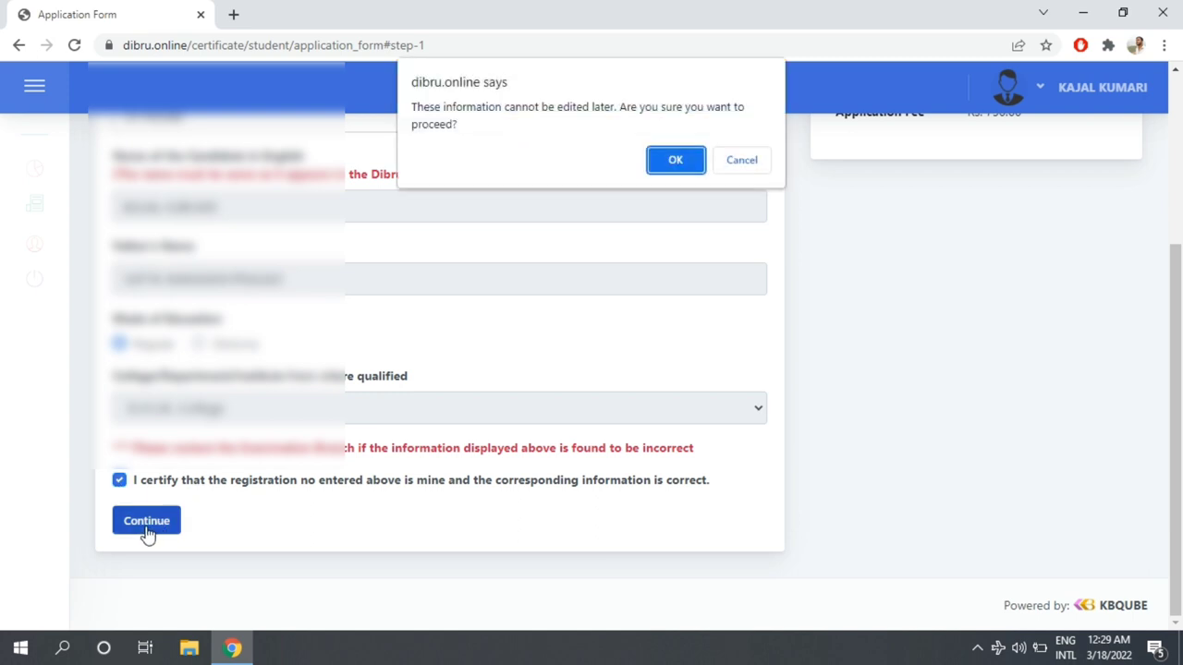
pyautogui.click(676, 167)
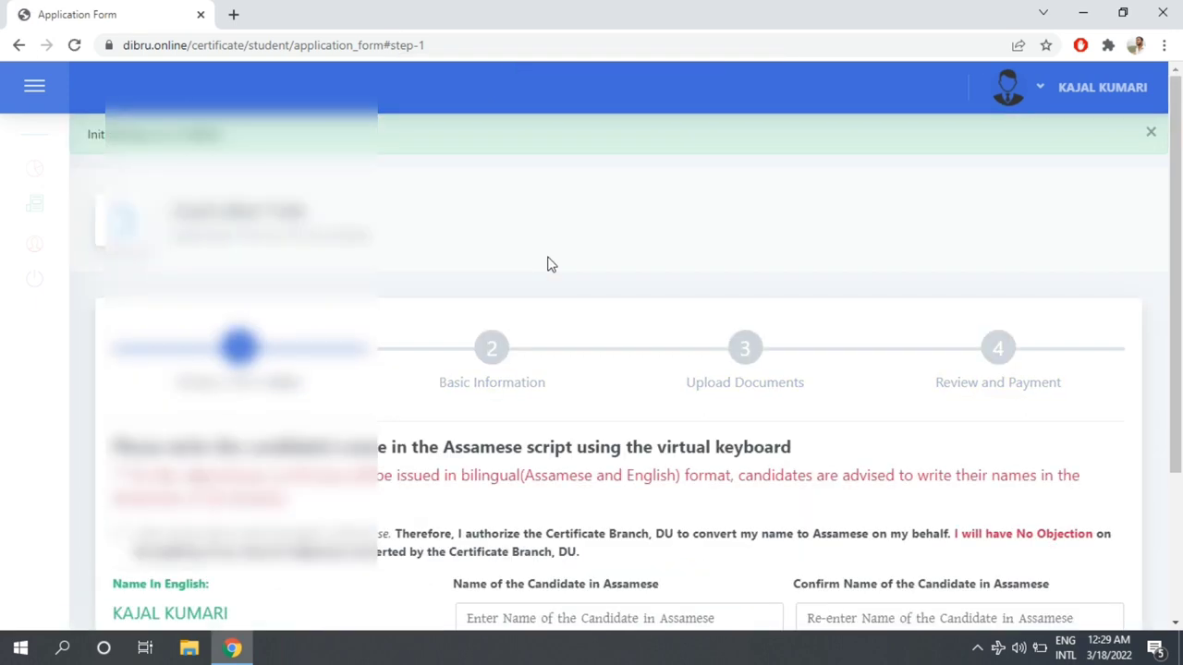
# Scroll to the Assamese name section and tick, then untick, the 'I don't know how to write my name in Assamese' box
pyautogui.scroll(-2, 366, 299)
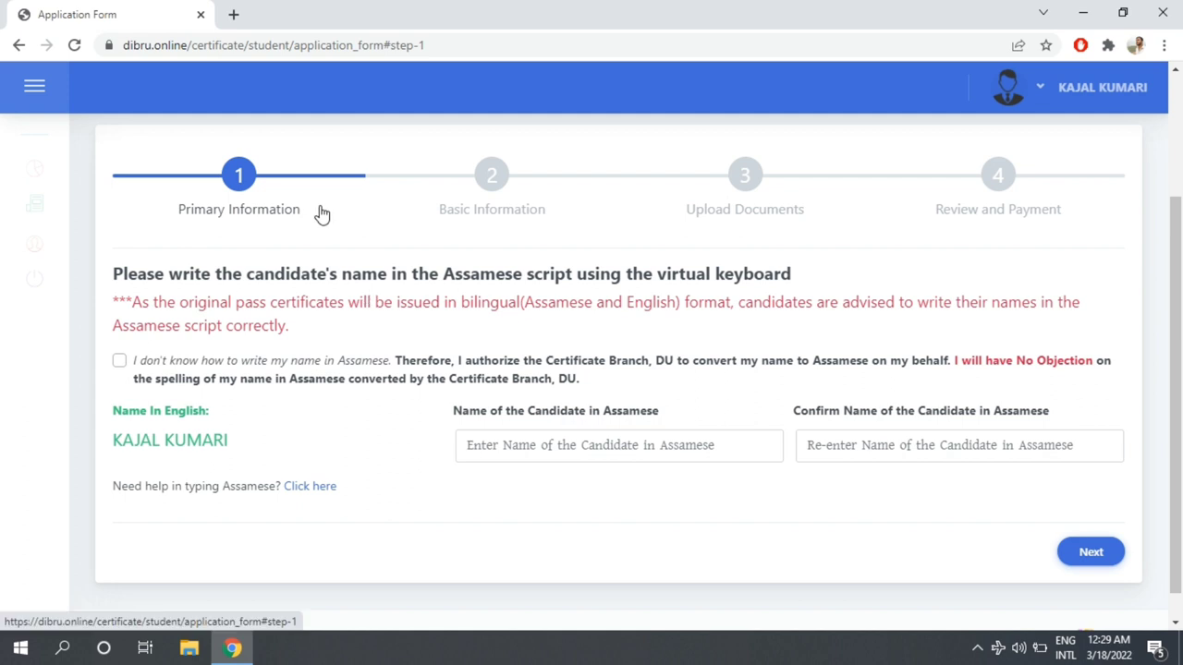
pyautogui.scroll(2, 321, 213)
pyautogui.scroll(-1, 321, 214)
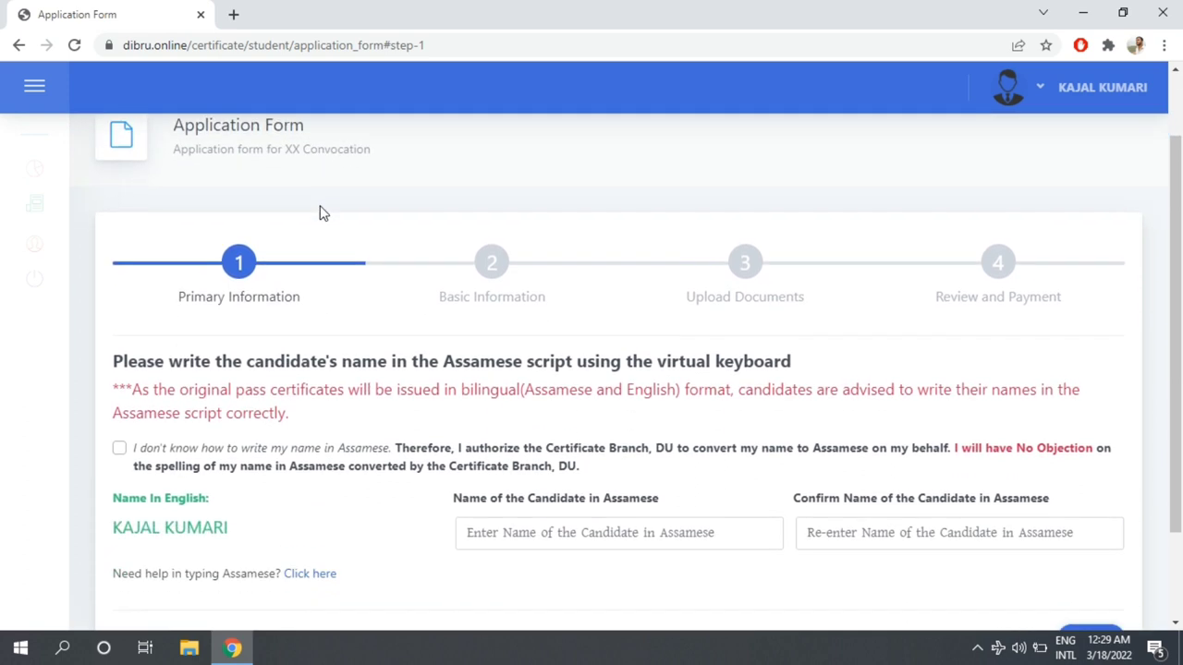
pyautogui.scroll(-1, 321, 214)
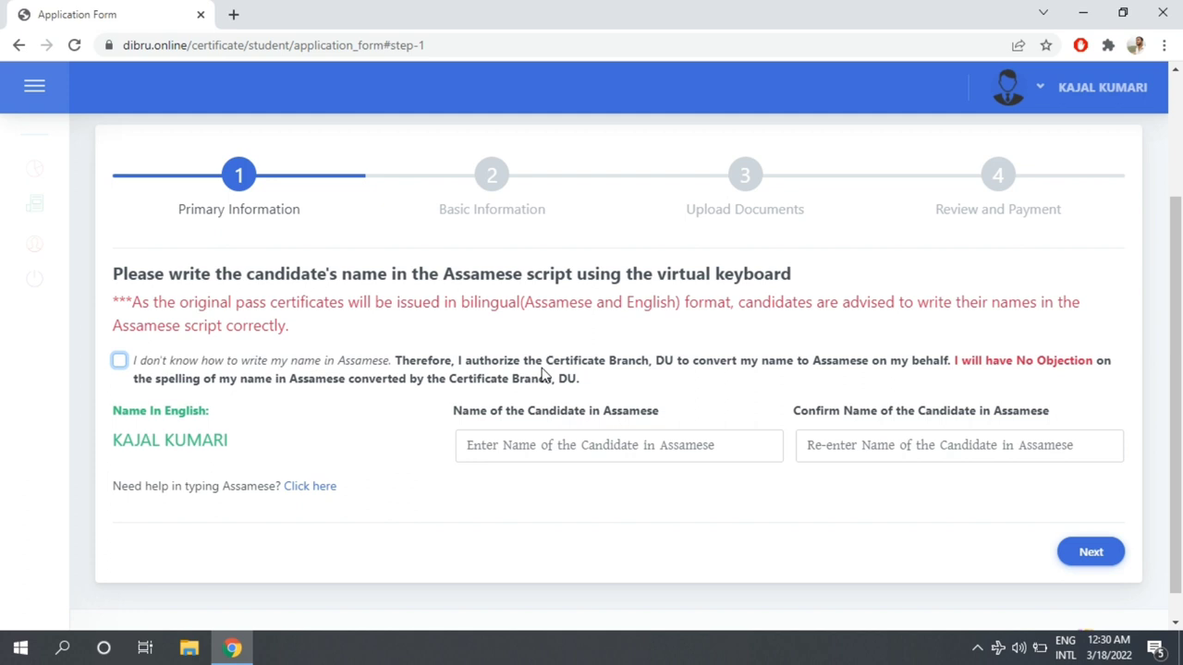
pyautogui.click(120, 361)
pyautogui.click(120, 361)
# Type the candidate's name in Assamese on the virtual keyboard and insert it into the name field
pyautogui.click(558, 450)
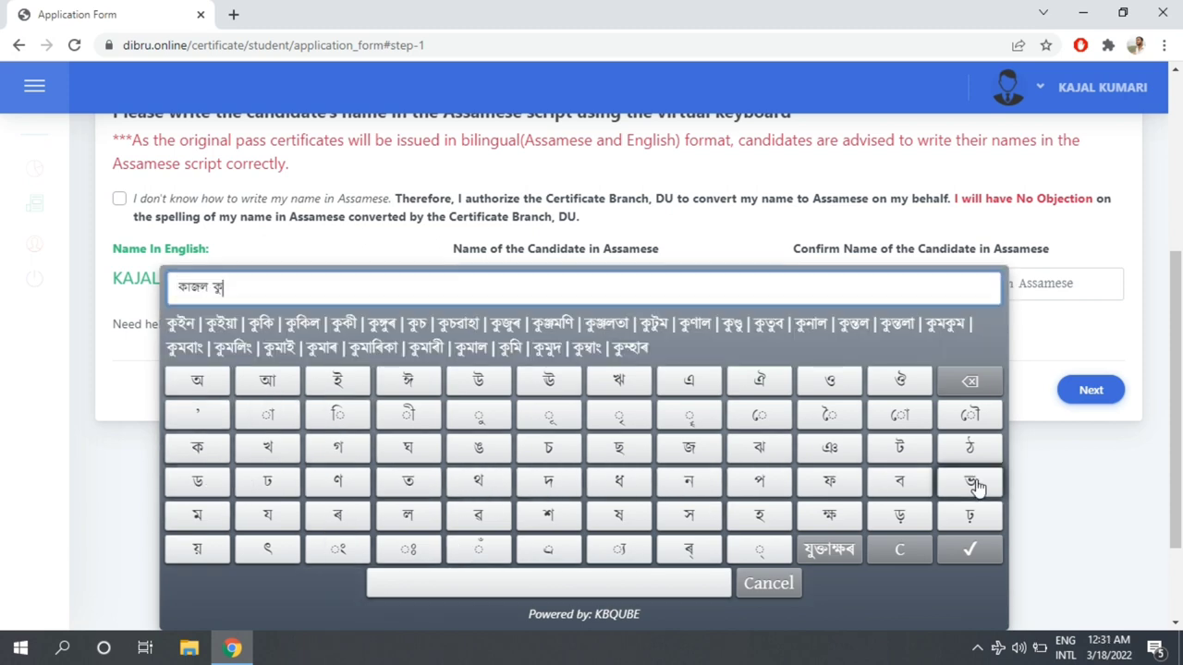
pyautogui.click(197, 515)
pyautogui.click(267, 415)
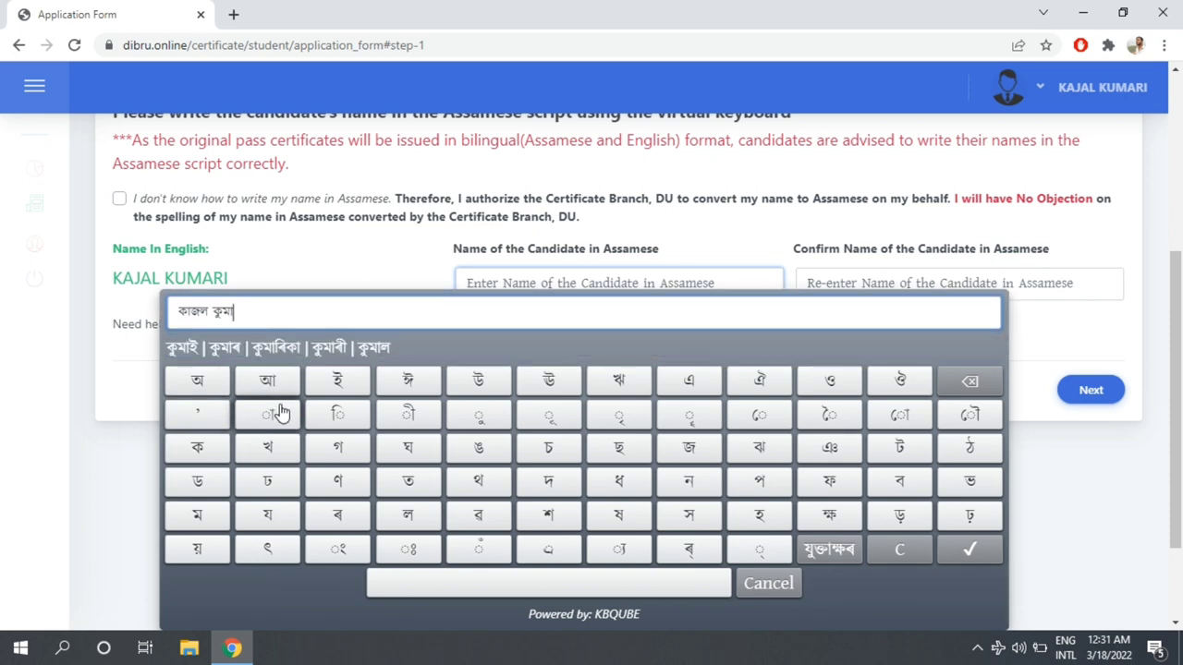
pyautogui.click(330, 349)
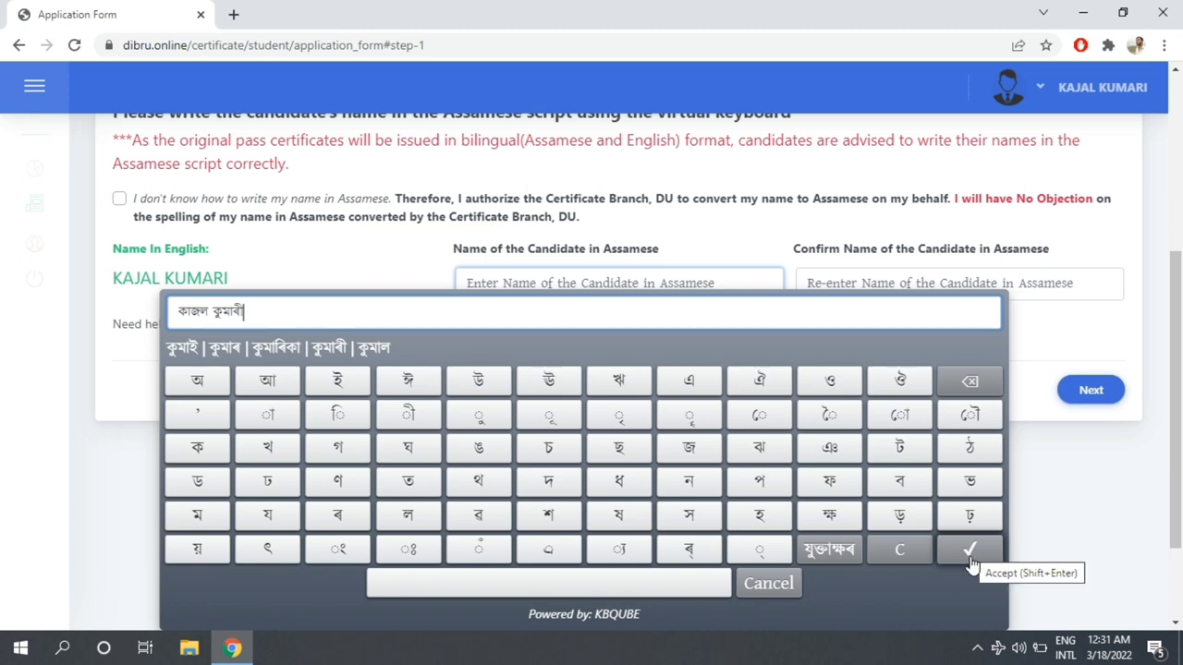
pyautogui.click(969, 552)
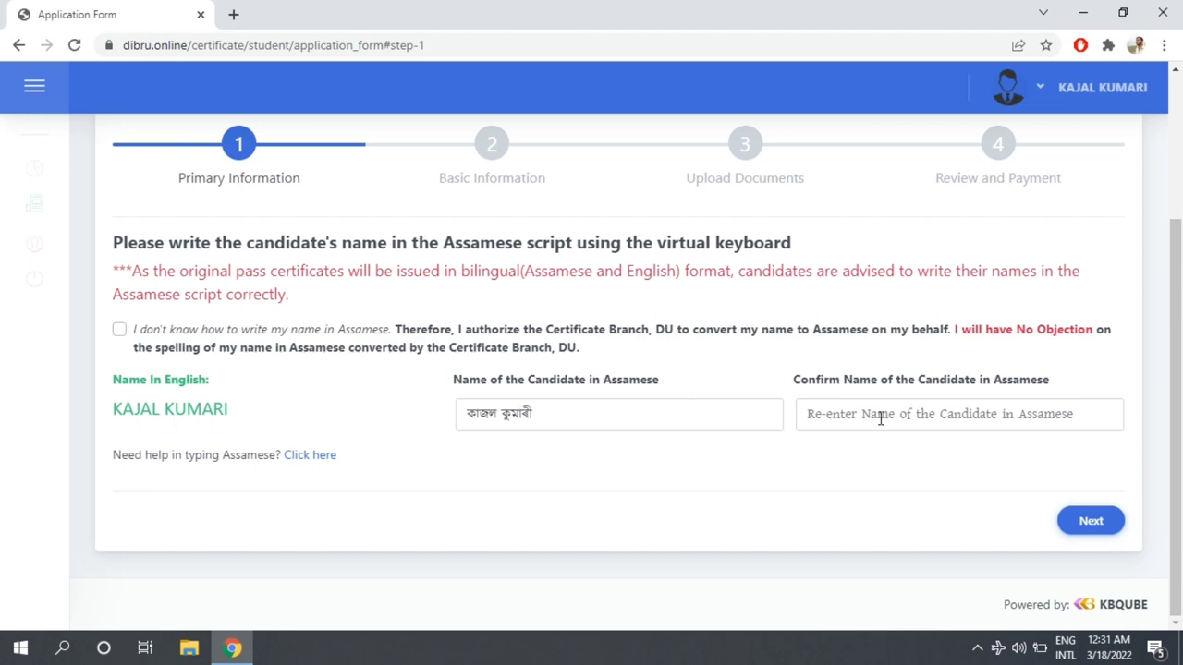
# Paste the same Assamese name into the Confirm field and proceed to Basic Information
pyautogui.click(881, 417)
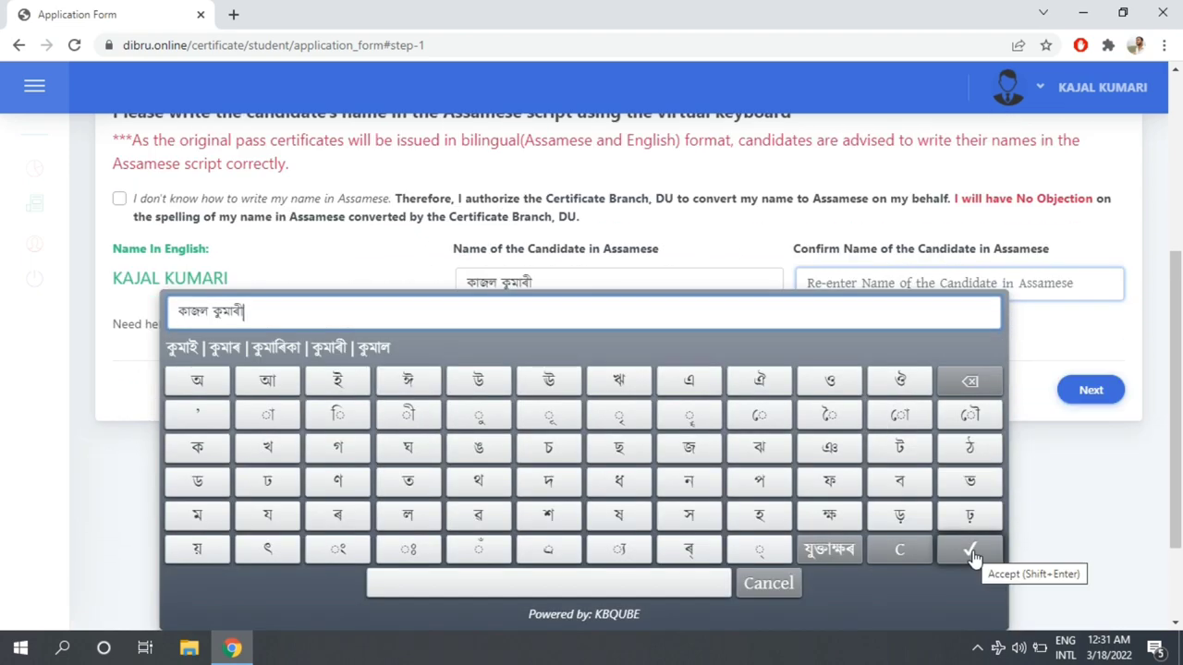
pyautogui.click(971, 551)
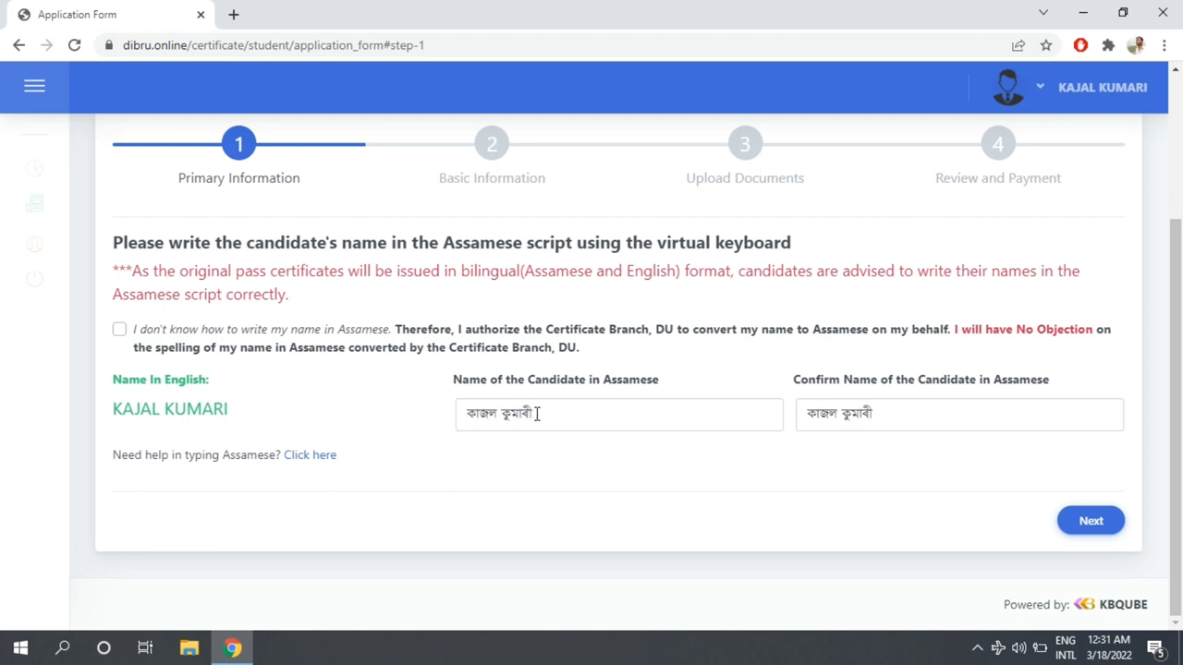
pyautogui.click(1087, 534)
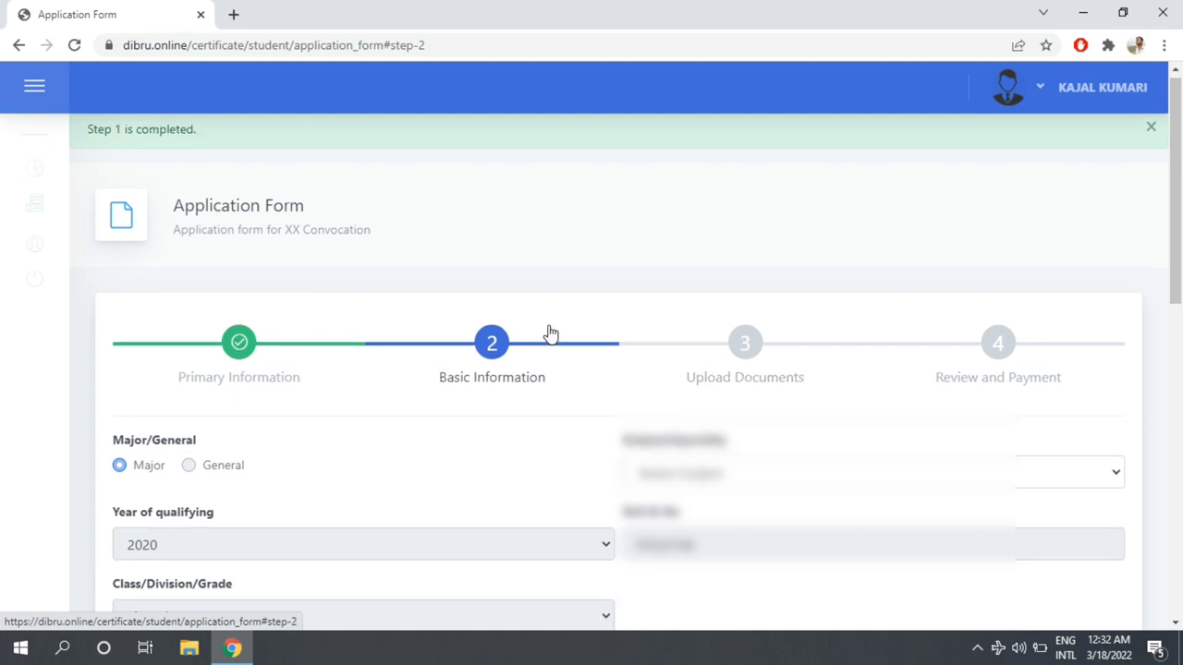
# Pick the candidate's Major subject, with qualifying year 2020 and First Class already shown
pyautogui.scroll(-1, 549, 332)
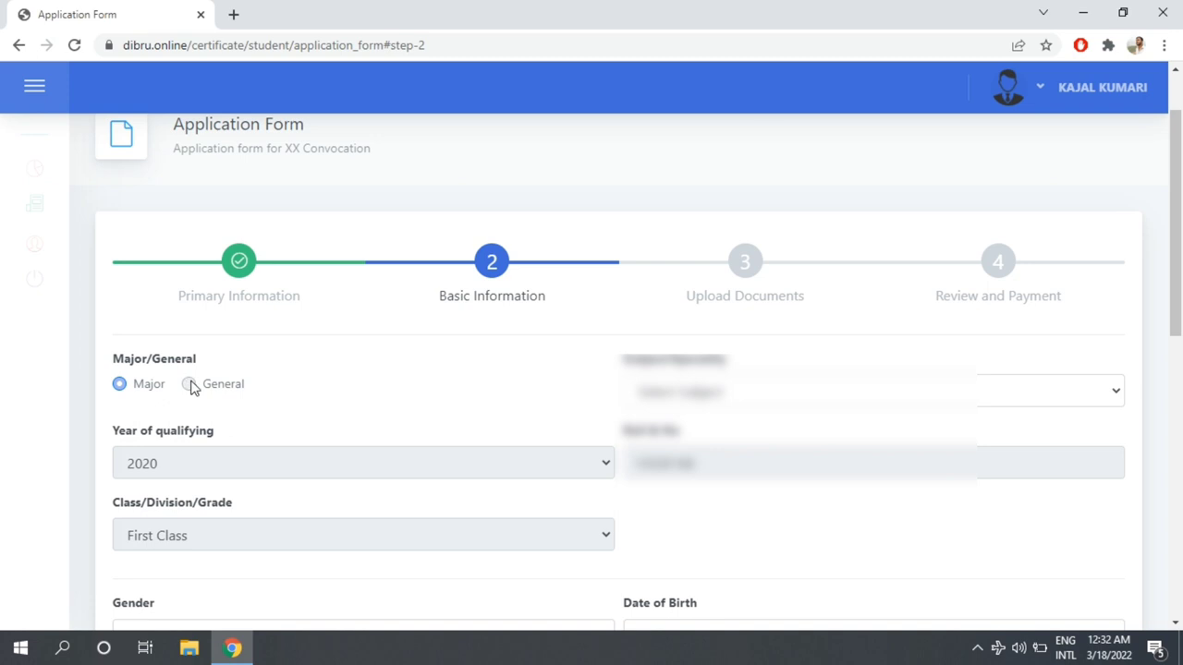
pyautogui.scroll(-1, 668, 345)
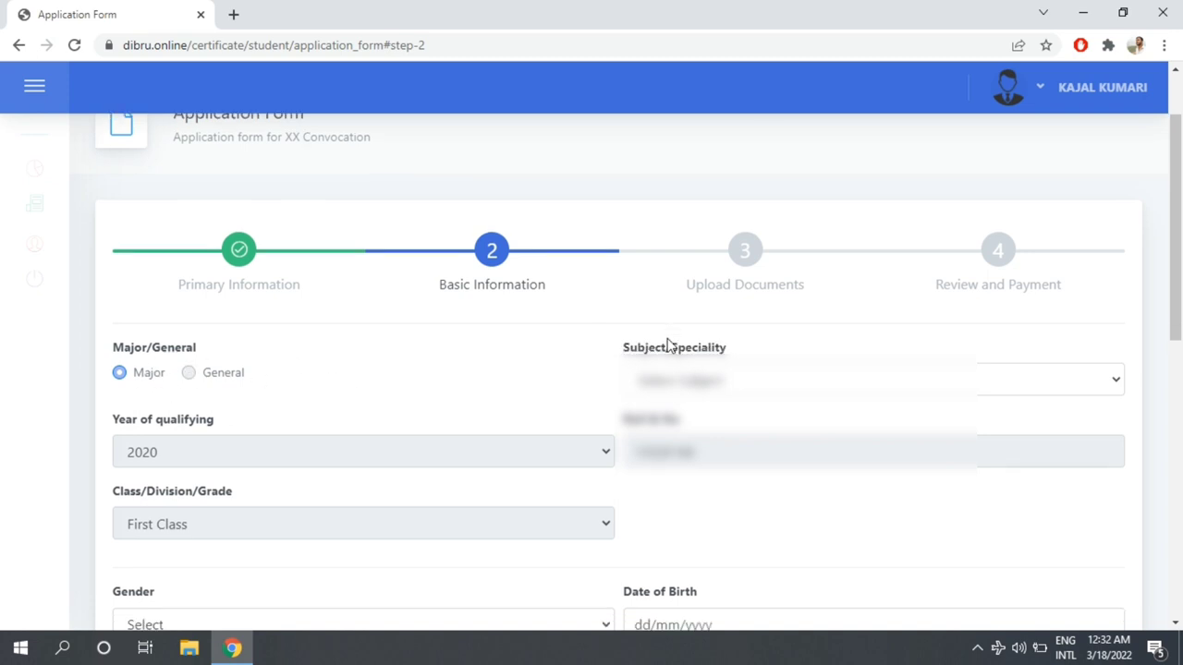
pyautogui.click(802, 304)
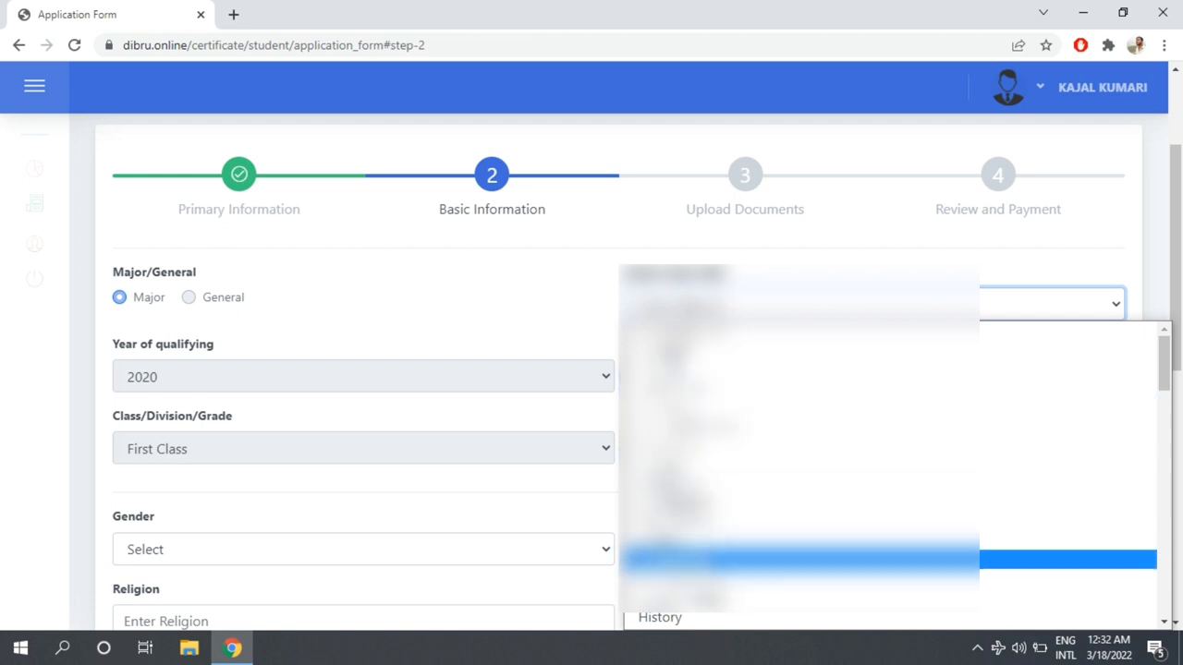
pyautogui.click(794, 559)
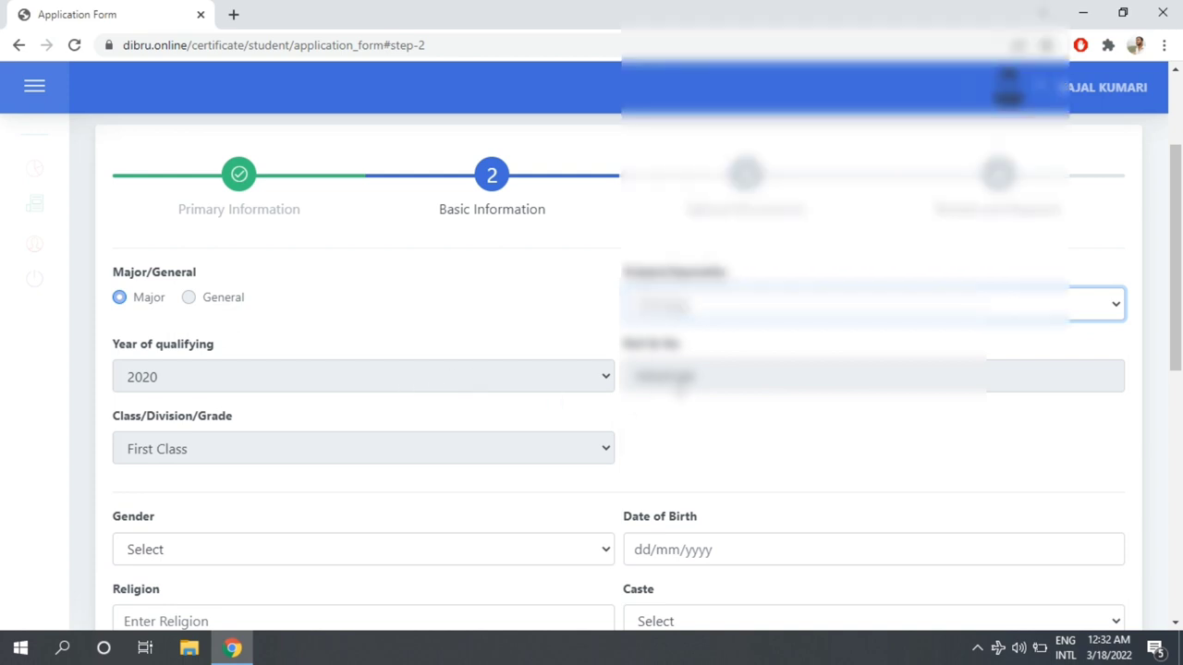
pyautogui.scroll(-1, 312, 475)
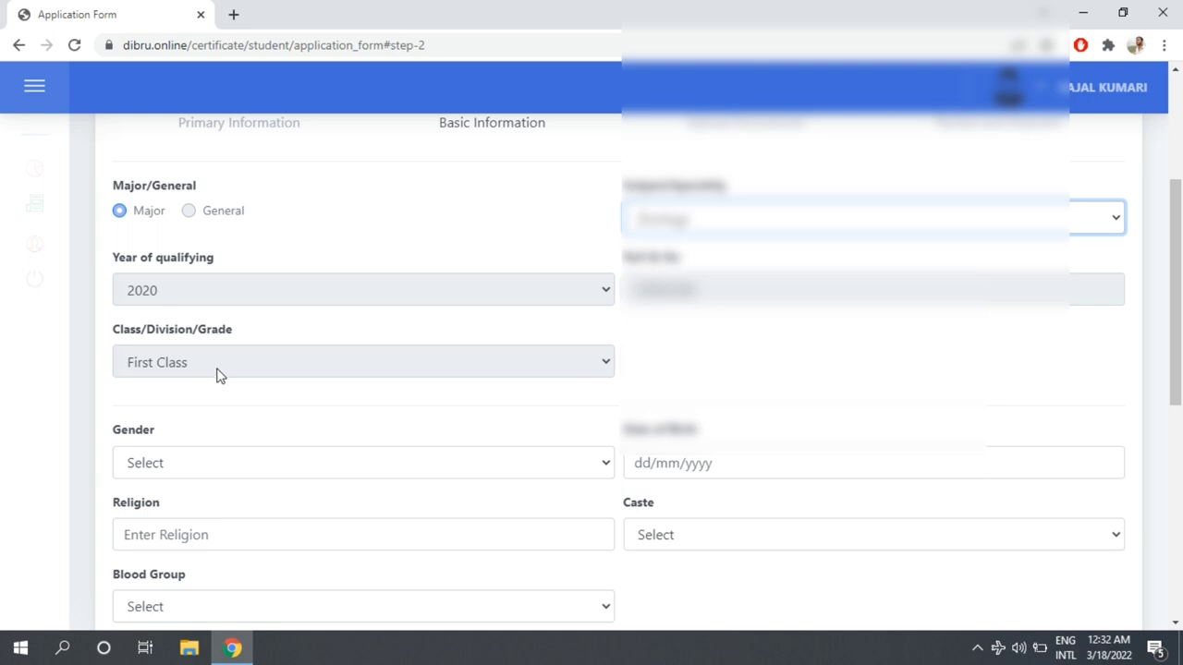
pyautogui.scroll(-1, 220, 375)
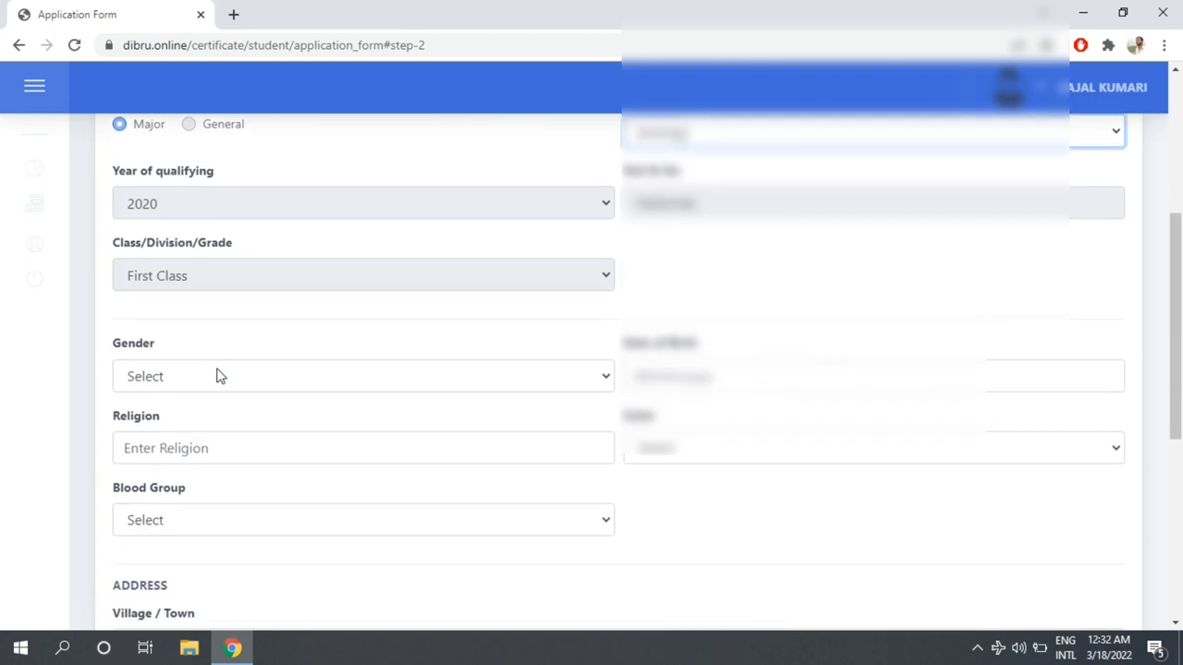
pyautogui.scroll(-1, 220, 375)
pyautogui.click(301, 291)
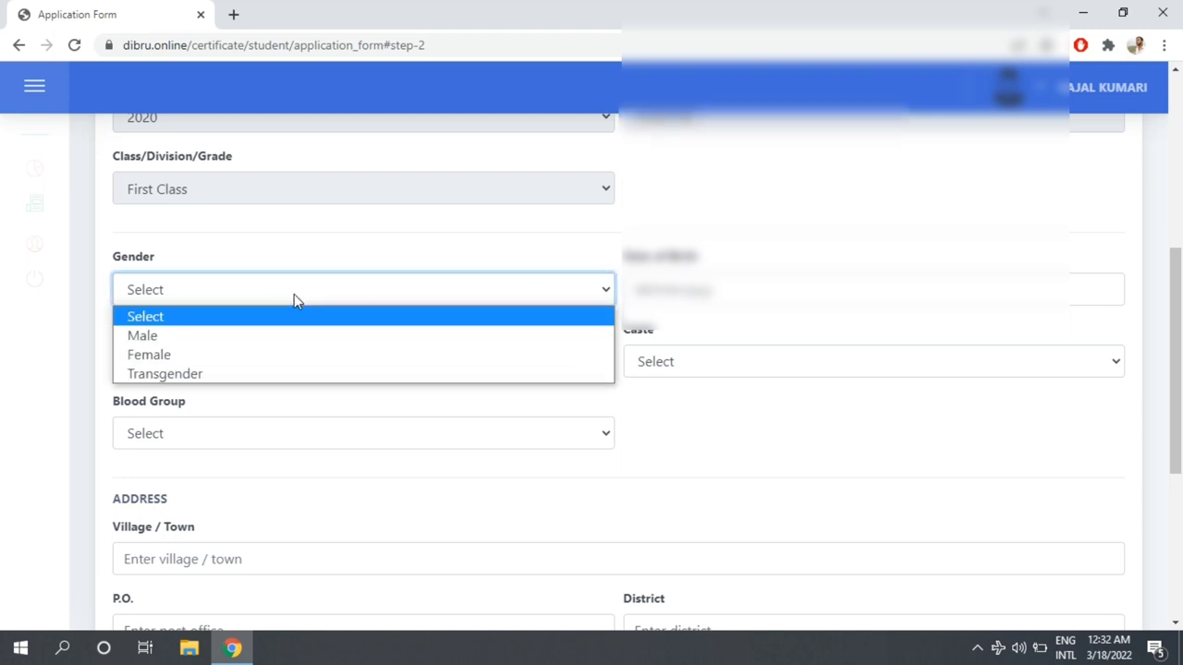
pyautogui.click(194, 357)
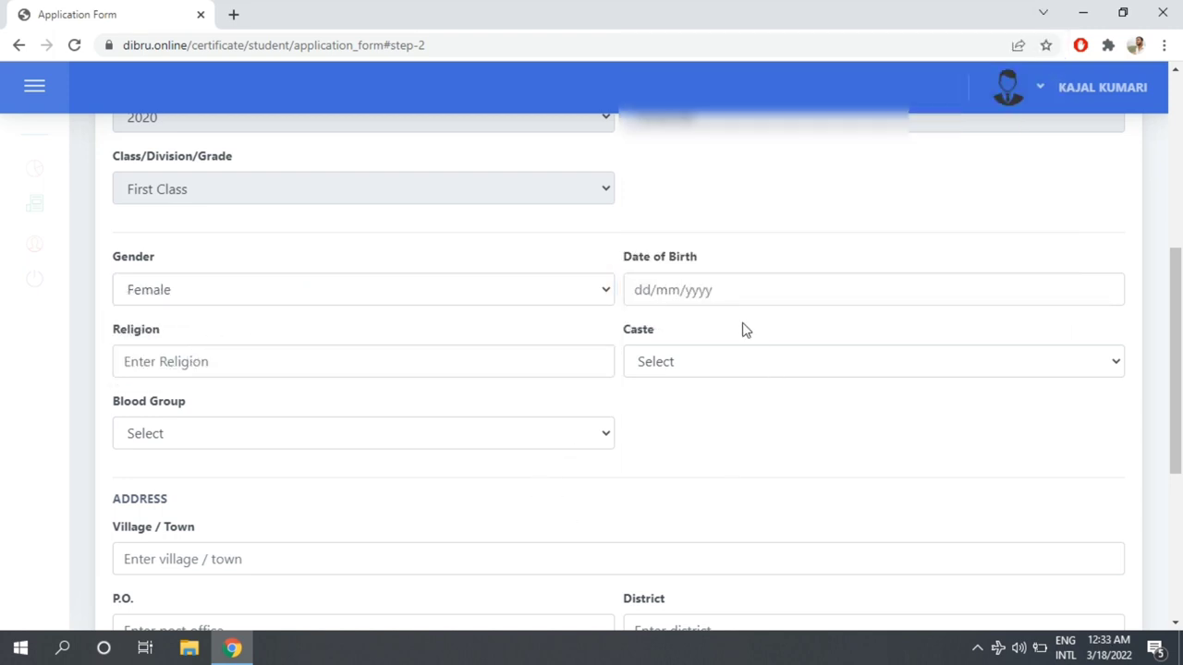
pyautogui.click(702, 291)
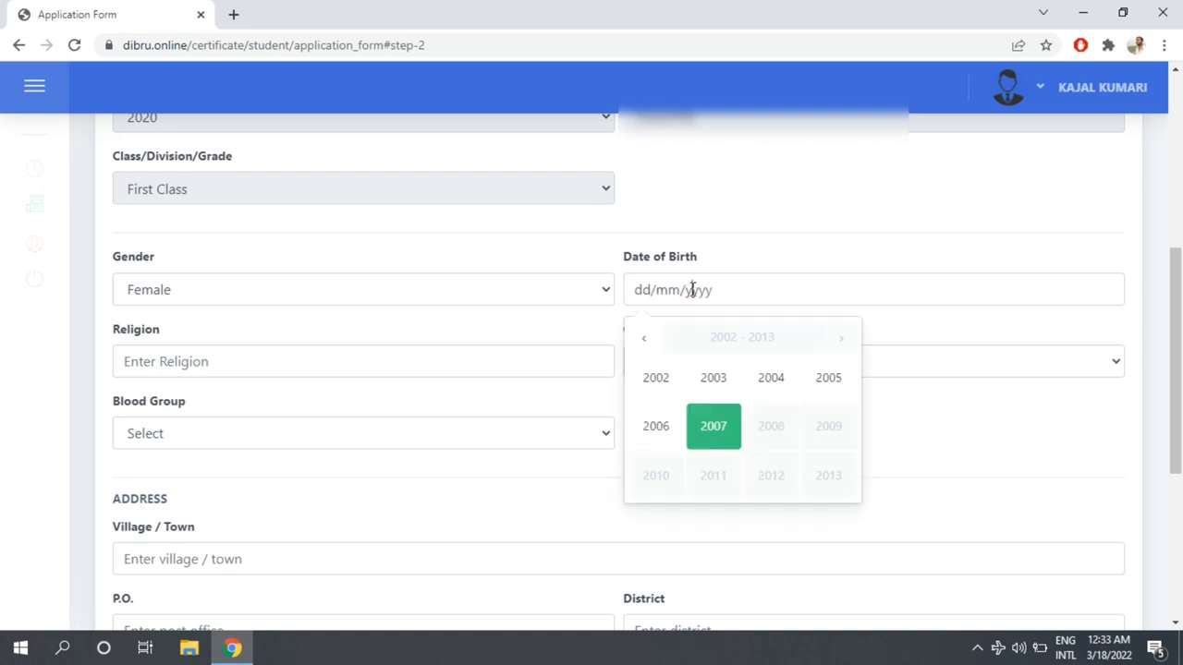
pyautogui.click(645, 340)
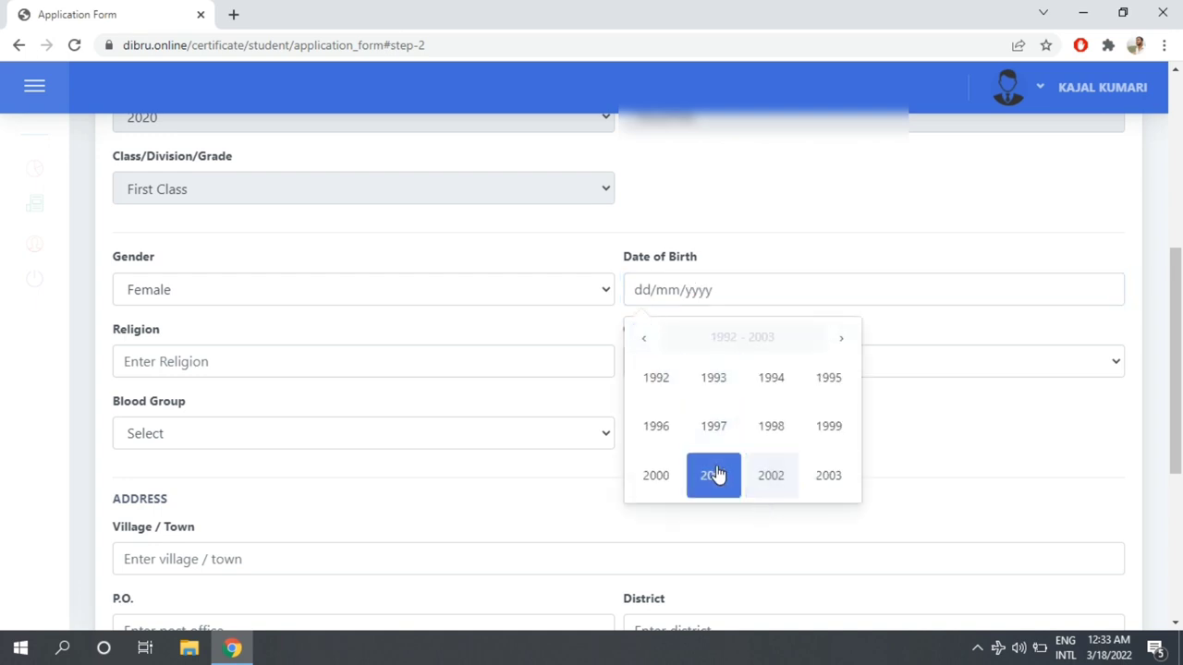
pyautogui.click(828, 427)
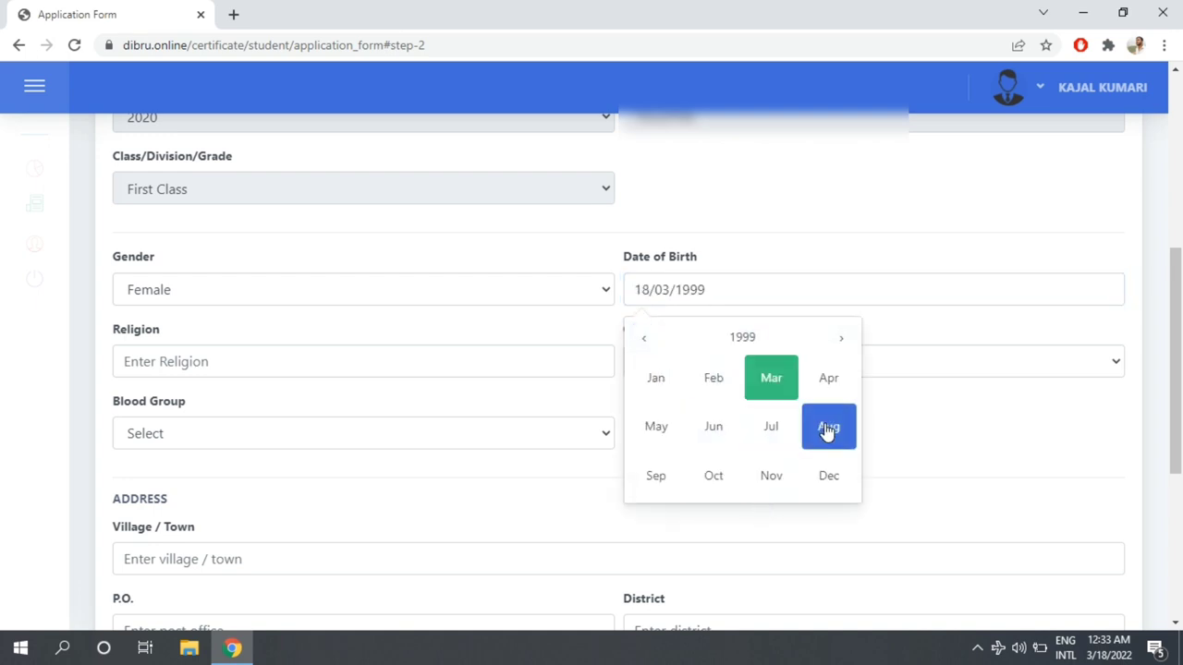
pyautogui.click(661, 383)
pyautogui.click(838, 405)
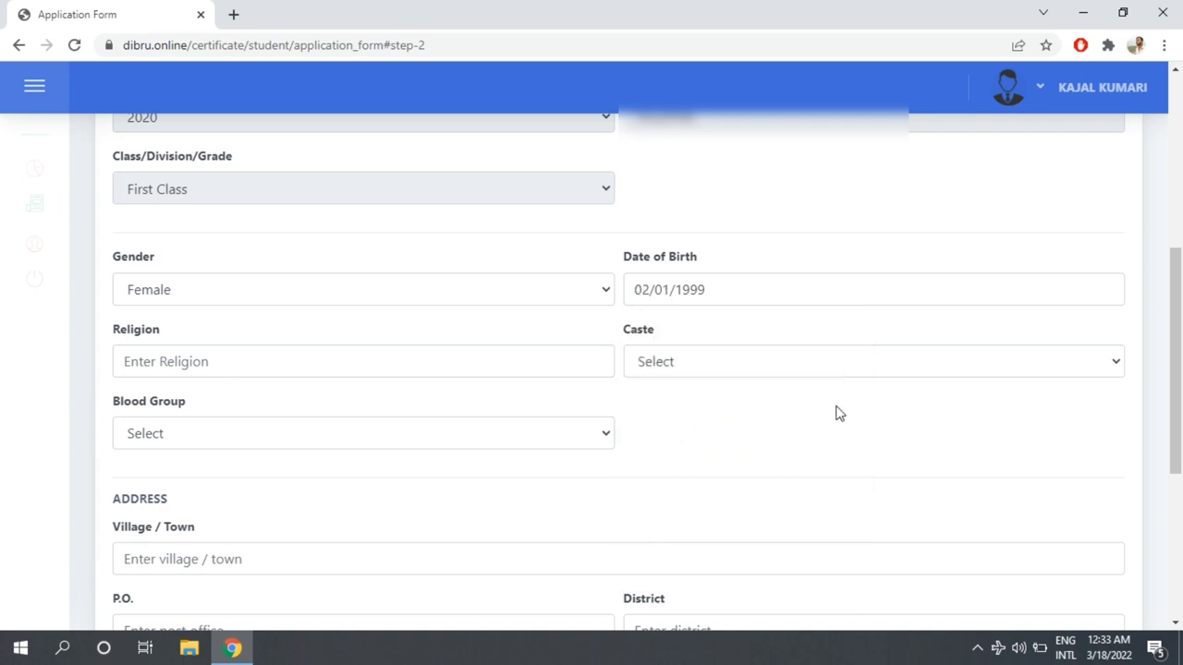
# Enter religion HINDU, choose caste OBC and blood group A+
pyautogui.click(228, 366)
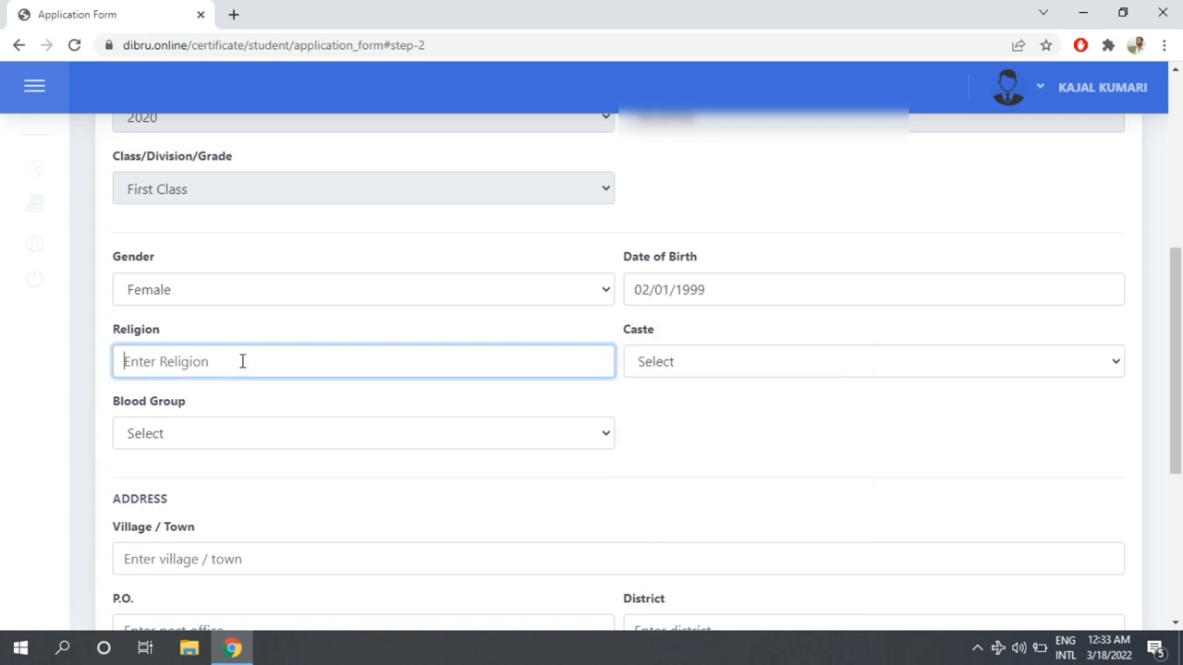
pyautogui.write('h')
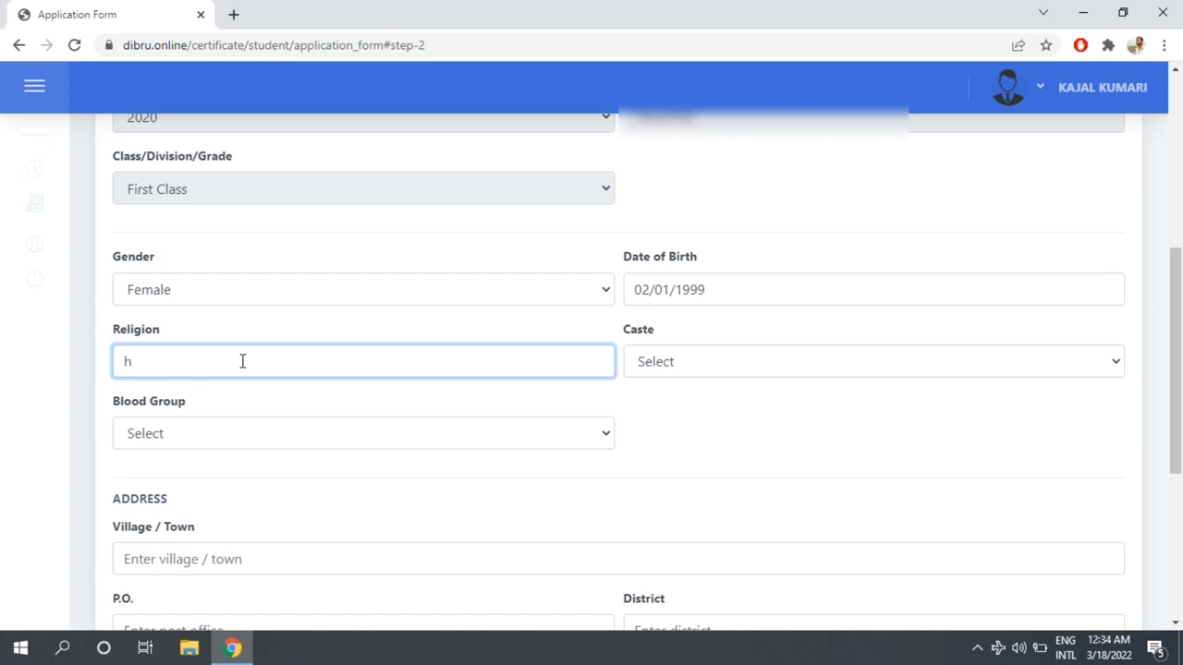
pyautogui.press('BackSpace')
pyautogui.write('HINDU')
pyautogui.click(693, 368)
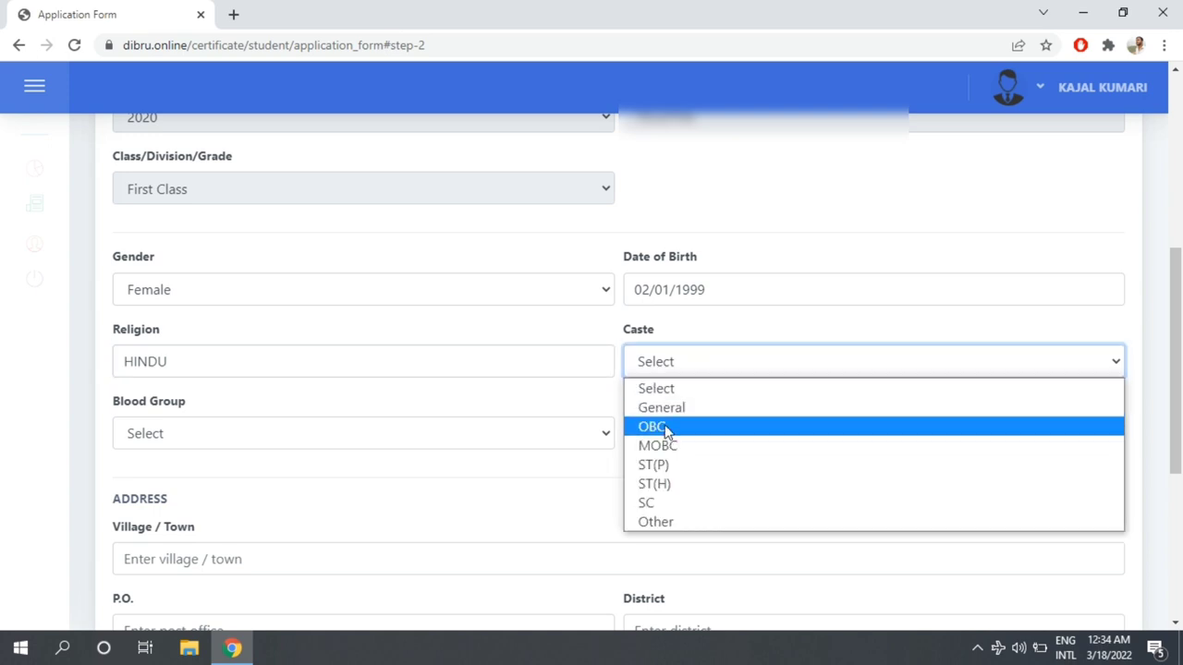
pyautogui.click(665, 431)
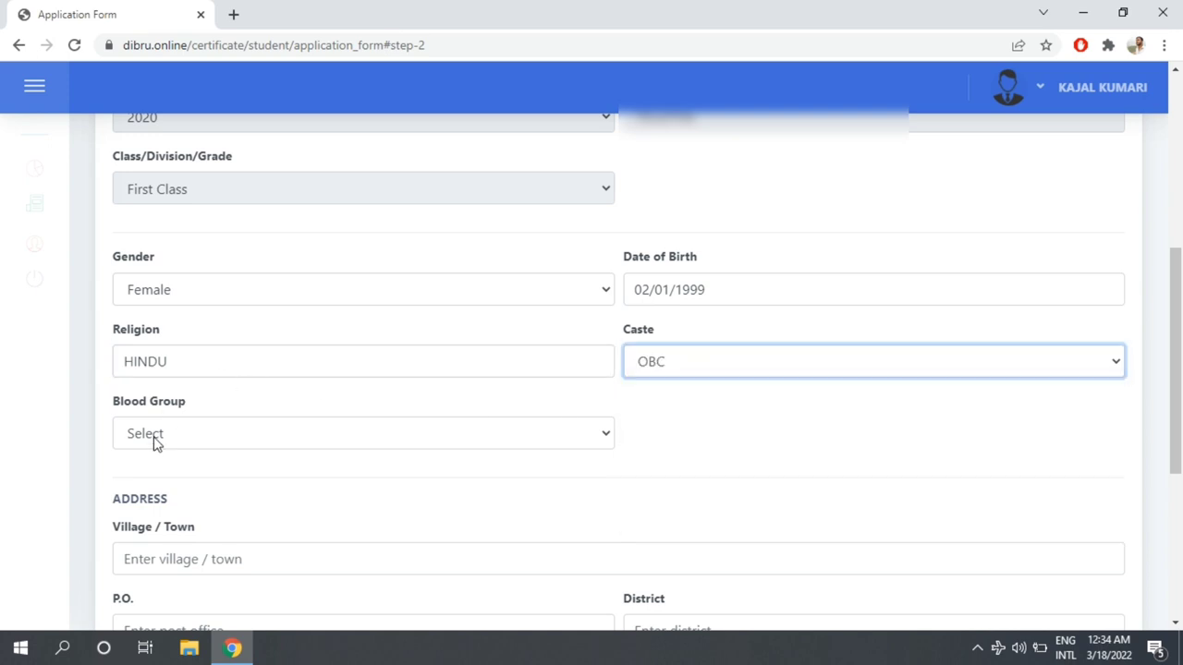
pyautogui.scroll(-1, 179, 433)
pyautogui.click(177, 348)
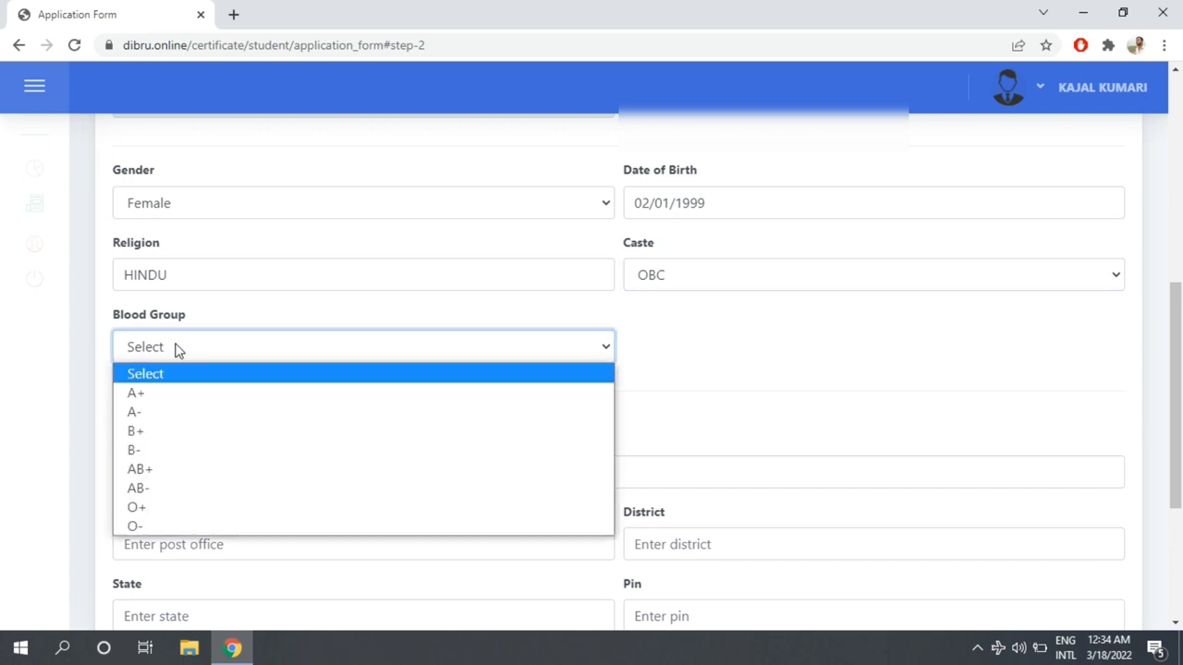
pyautogui.click(289, 393)
pyautogui.scroll(-1, 406, 398)
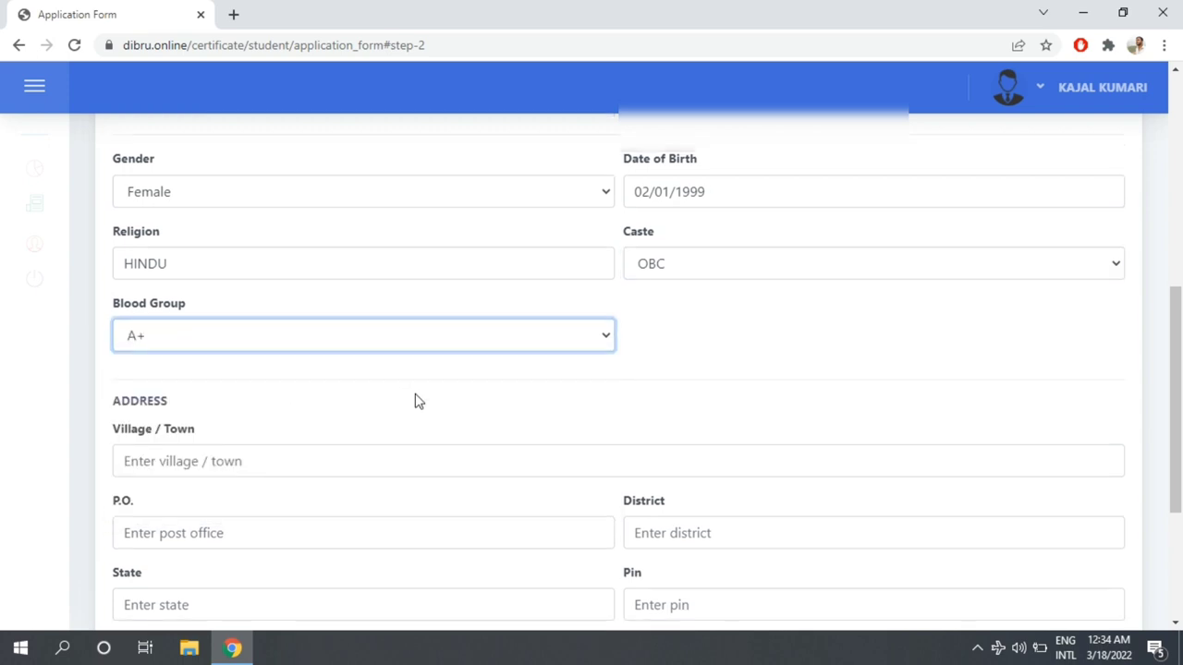
pyautogui.click(290, 394)
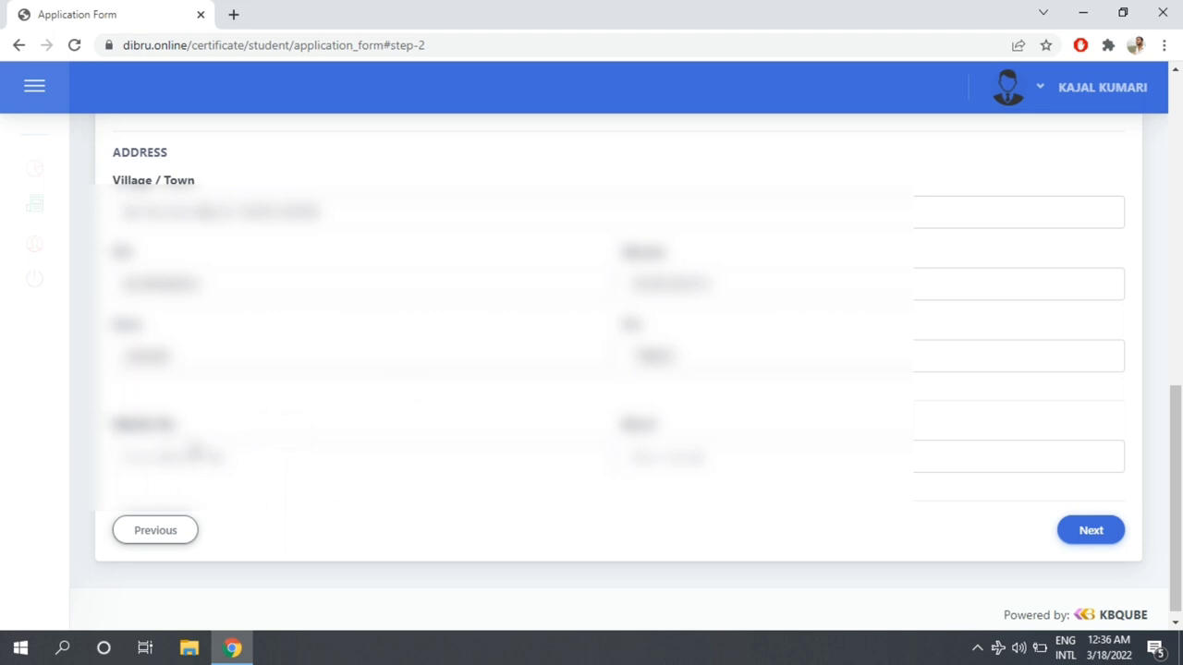
# Enter the mobile number, paste the e-mail address and submit step 2 with Next
pyautogui.click(197, 457)
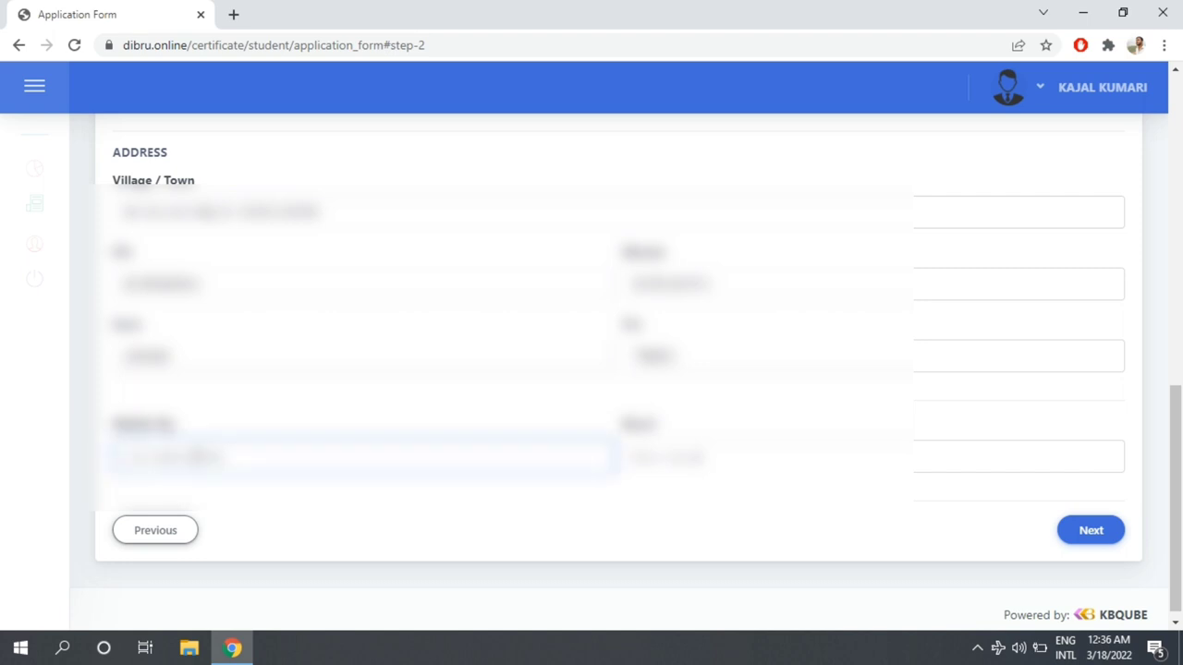
pyautogui.press('Tab')
pyautogui.hotkey('ctrl', 'v')
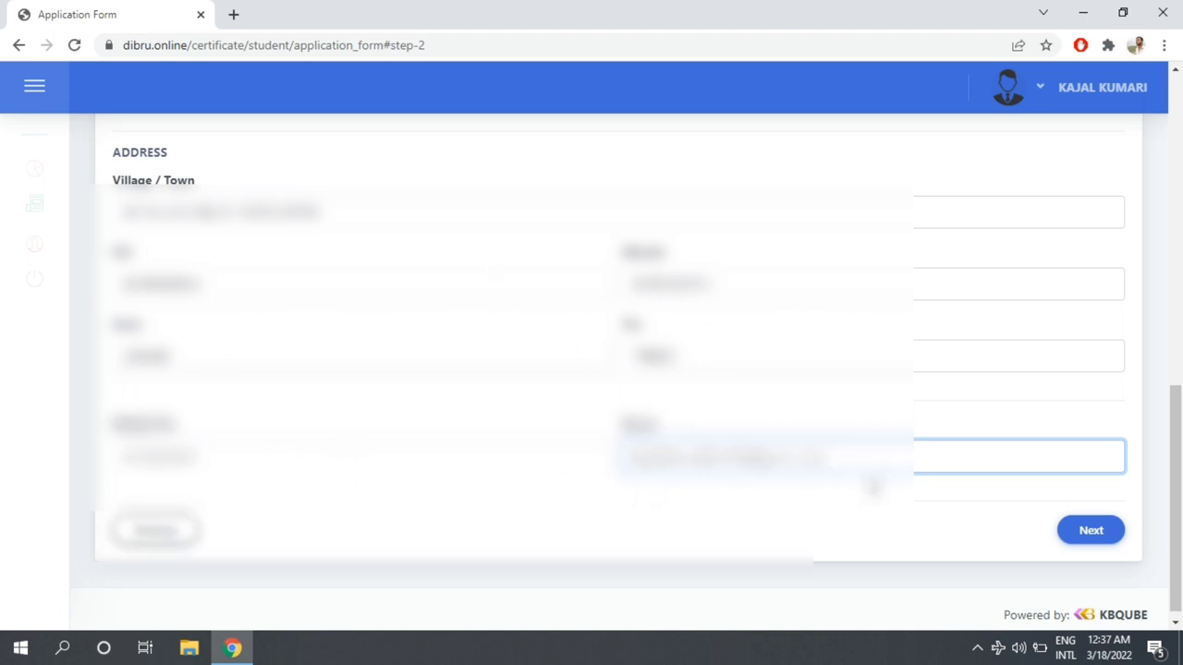
pyautogui.scroll(1, 561, 386)
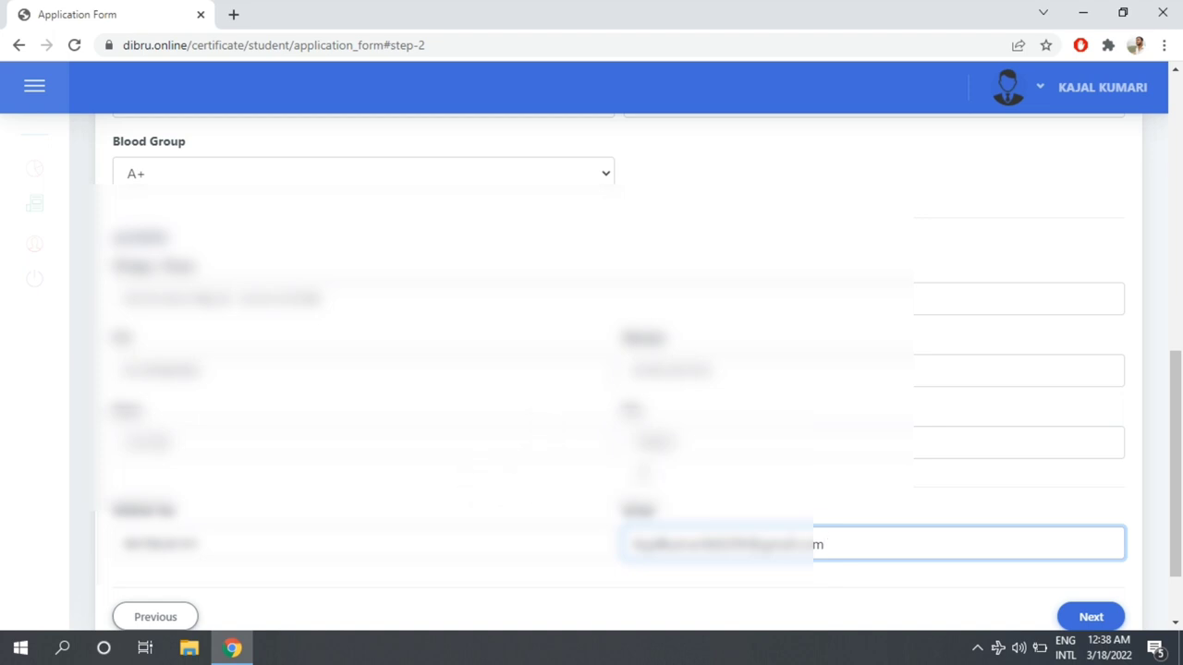
pyautogui.scroll(-1, 338, 533)
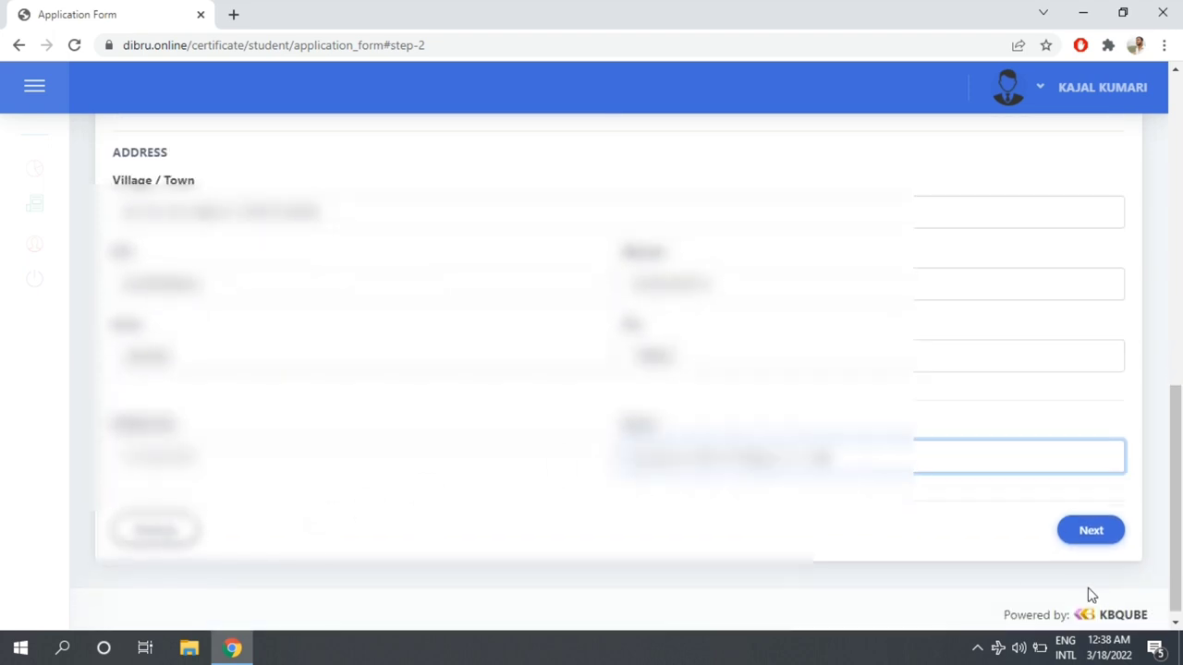
pyautogui.click(1100, 534)
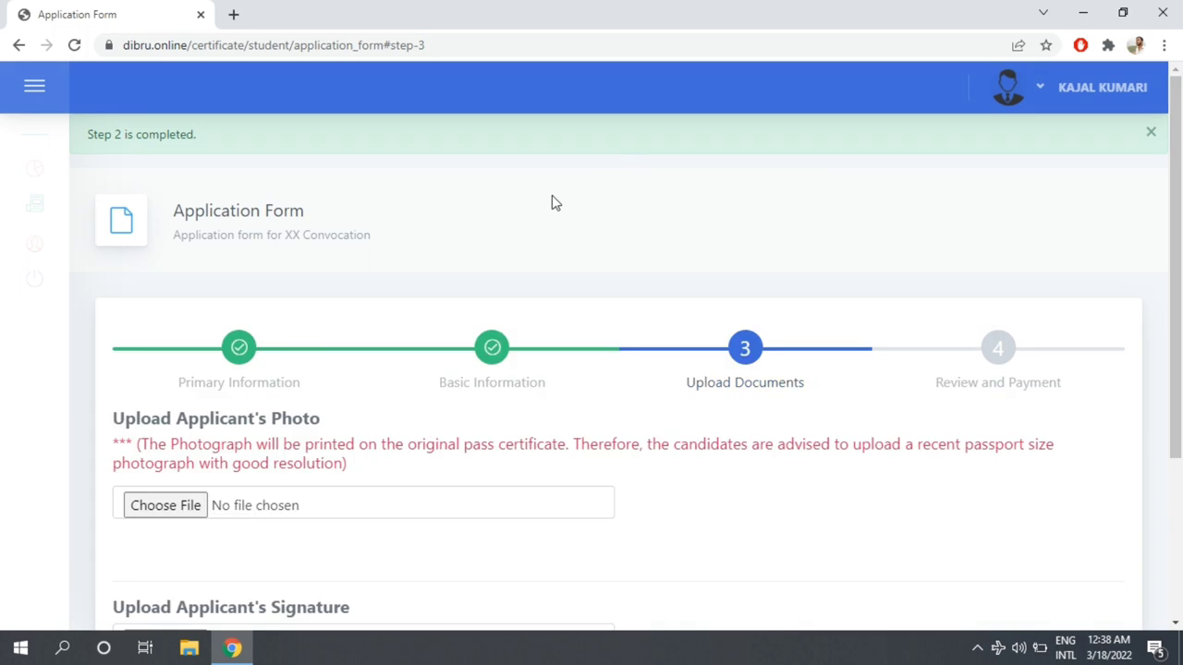
# Scroll down to the applicant photo and signature upload fields, highlighting their headings
pyautogui.scroll(-1, 568, 284)
pyautogui.scroll(-1, 568, 284)
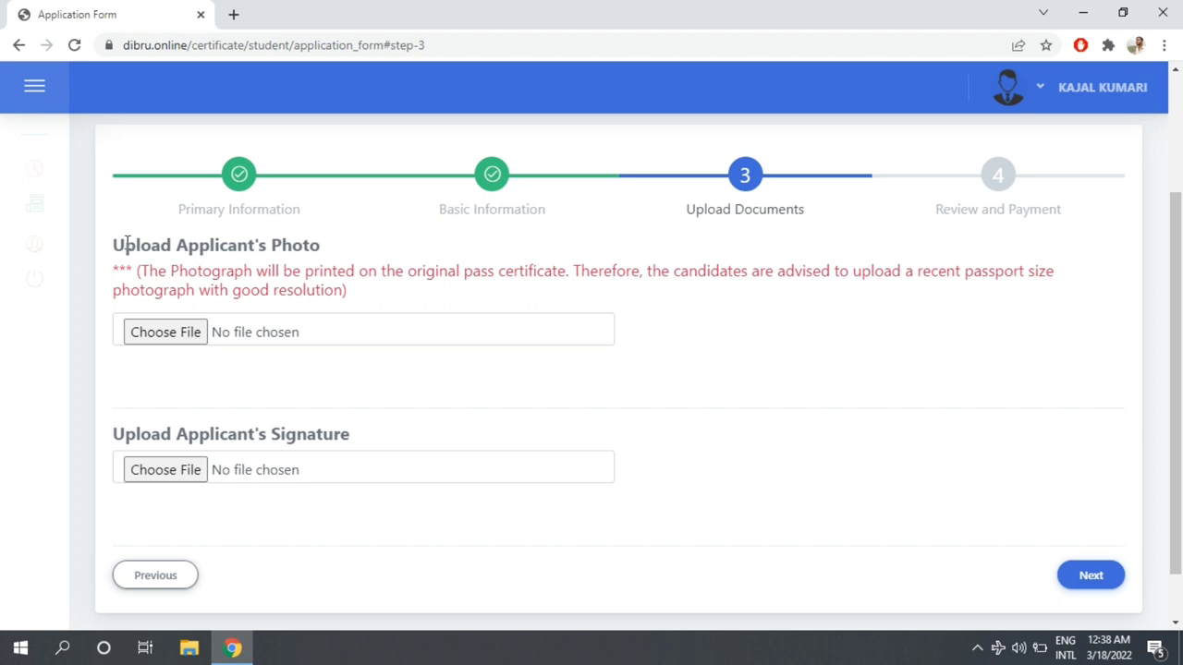
pyautogui.moveTo(134, 242); pyautogui.dragTo(281, 293)
pyautogui.click(207, 425)
pyautogui.moveTo(150, 433); pyautogui.dragTo(299, 453)
# Attach Image_1647541458.jpg from the Desktop as the photo, zoomed out slightly and cropped
pyautogui.click(299, 428)
pyautogui.click(184, 335)
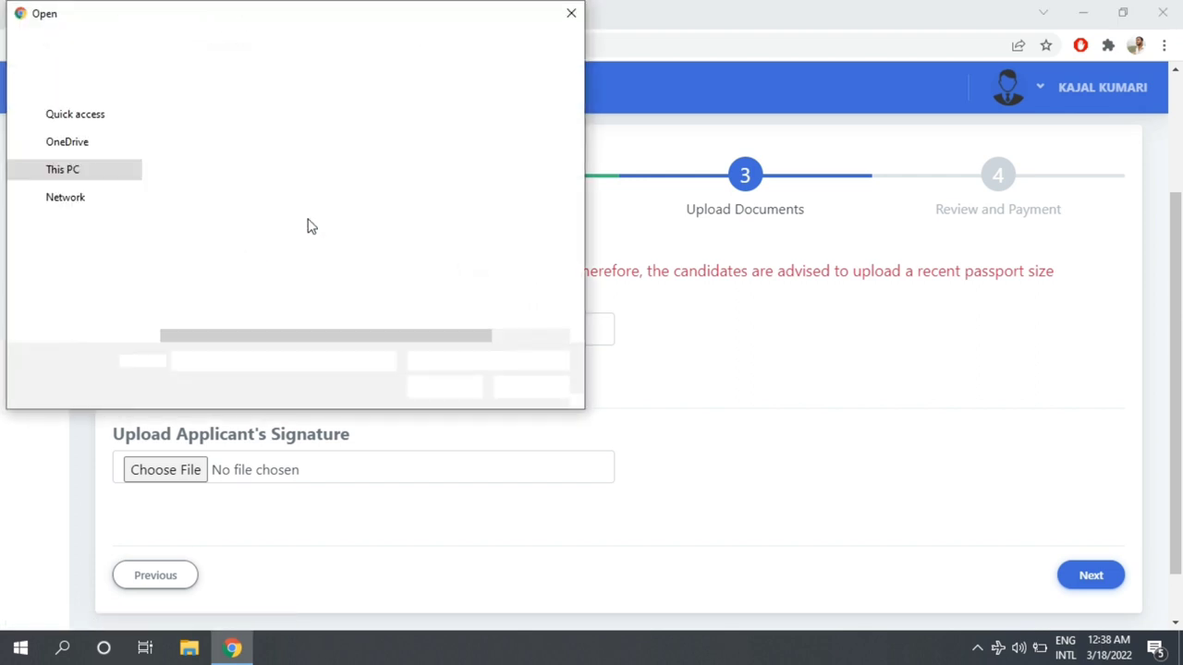
pyautogui.click(71, 149)
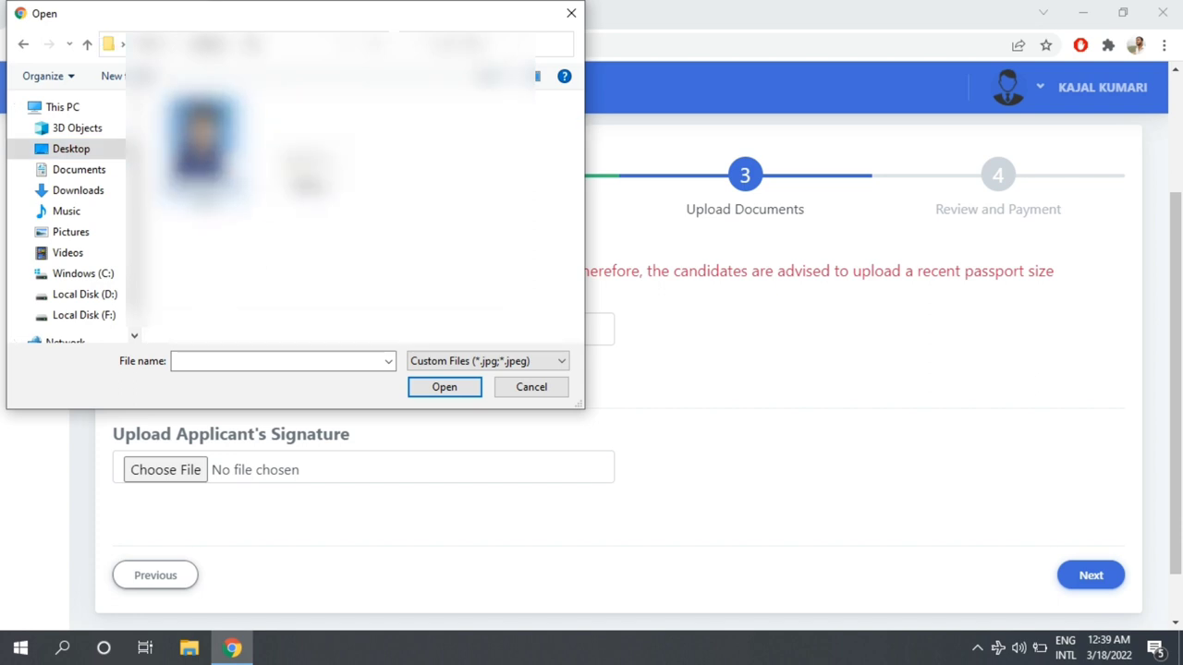
pyautogui.doubleClick(199, 143)
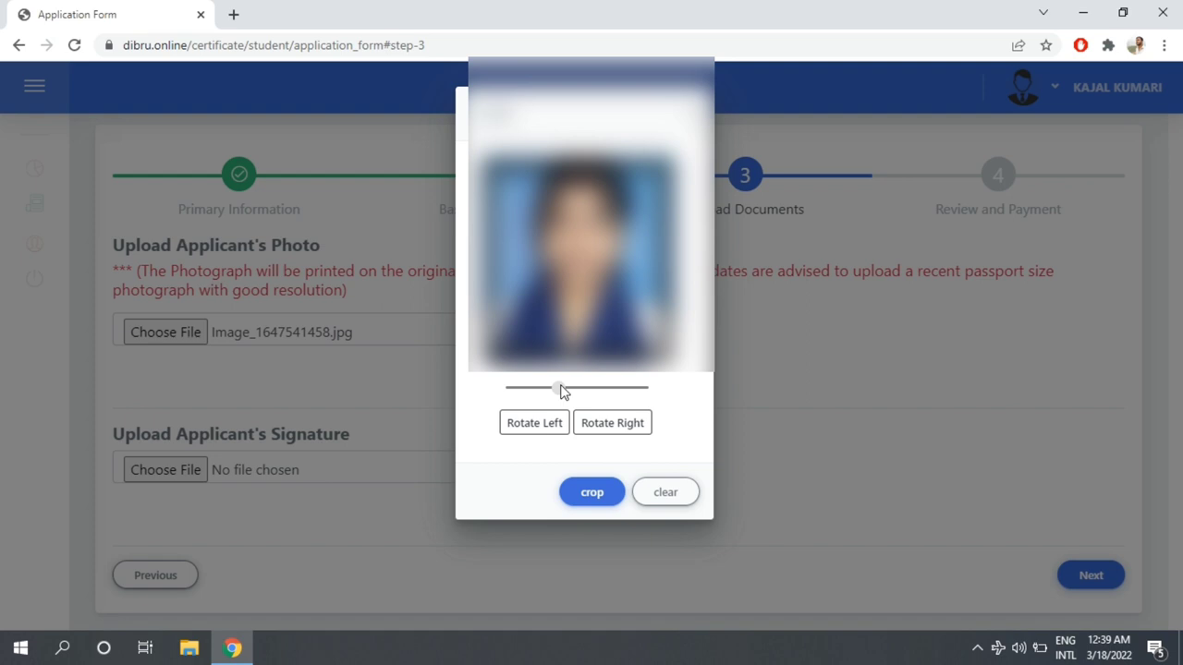
pyautogui.moveTo(558, 391); pyautogui.dragTo(547, 397)
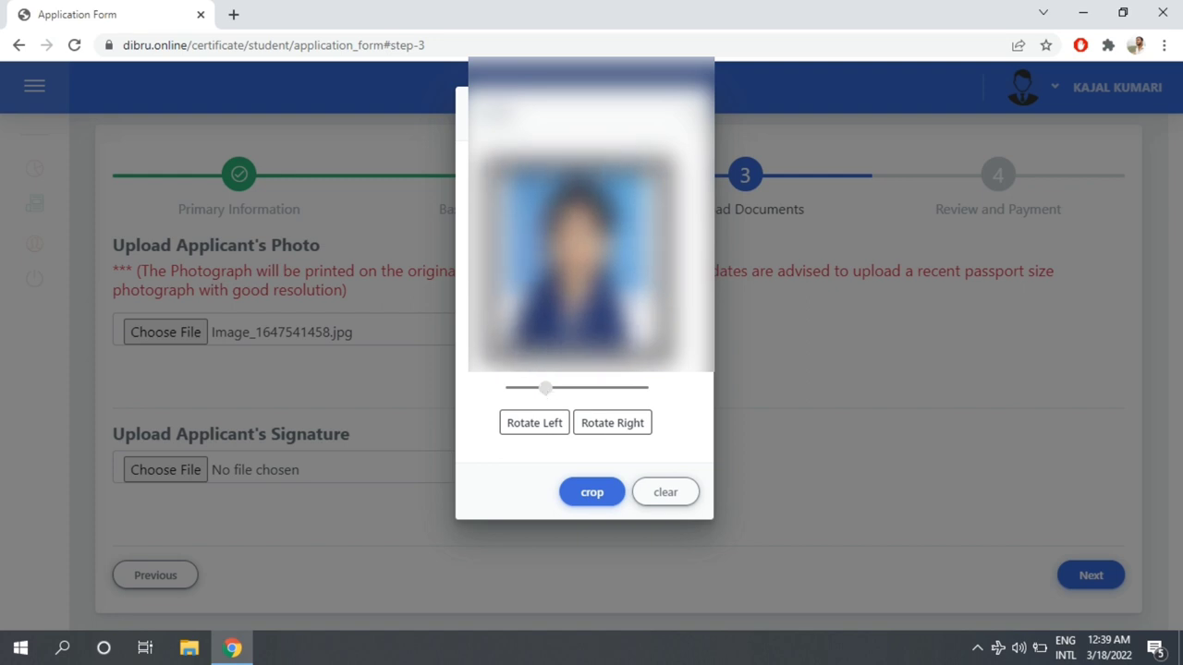
pyautogui.click(592, 493)
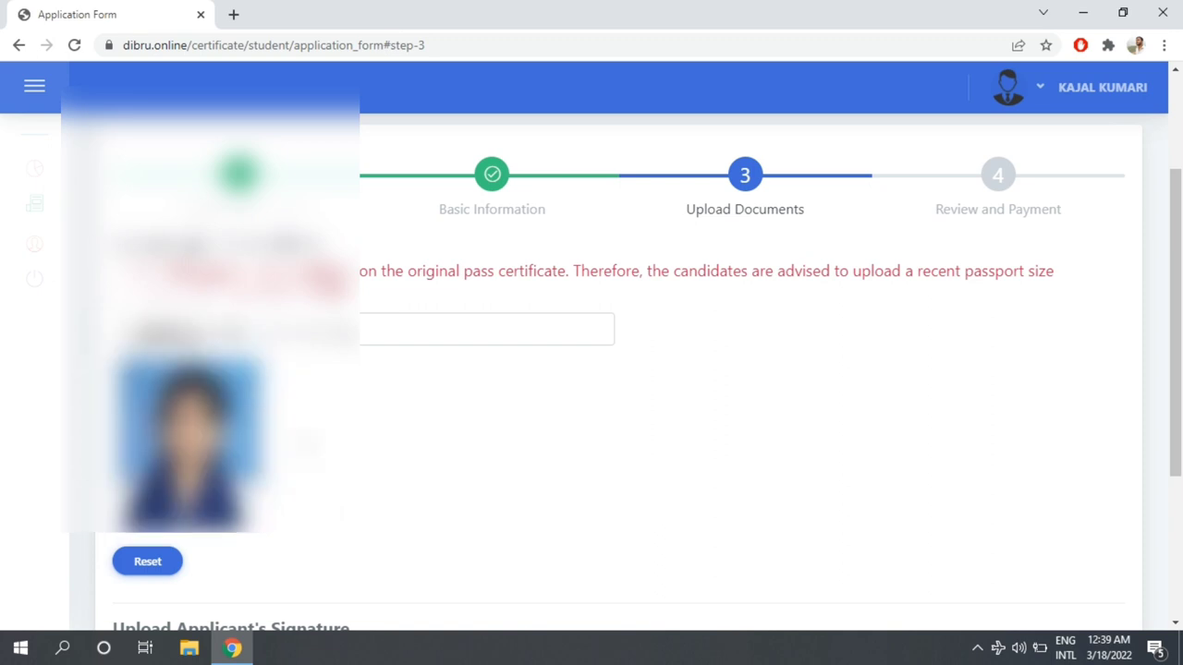
pyautogui.scroll(-3, 203, 483)
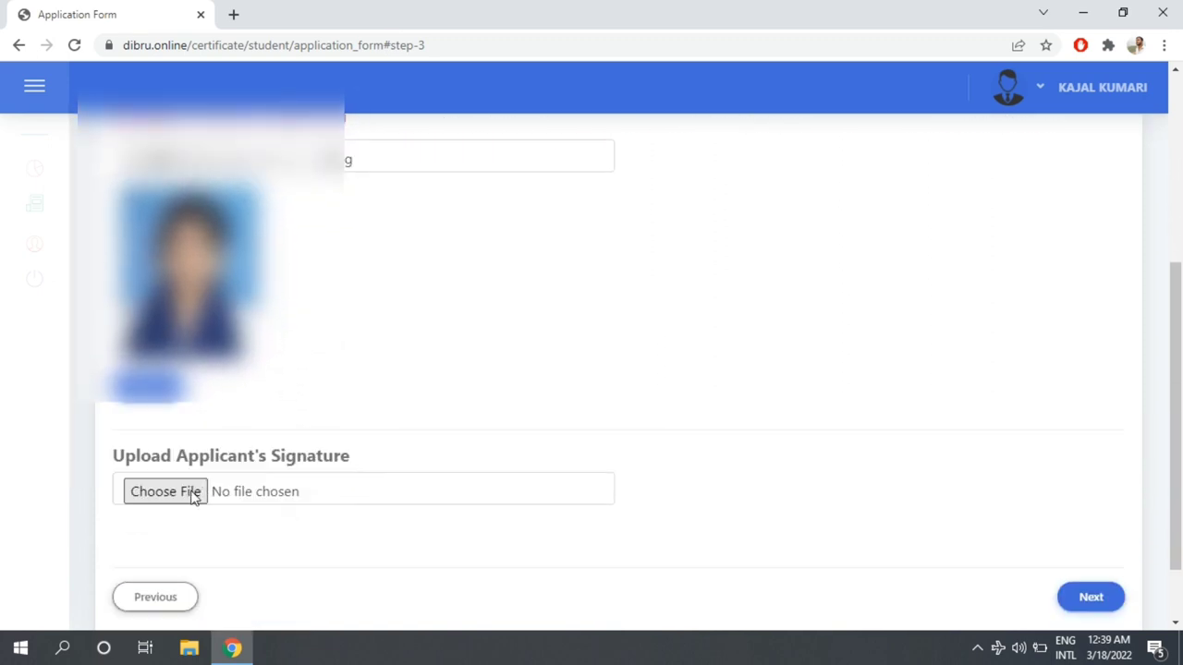
# Attach SGN.jpg as the signature, zoom and crop it, then go to Next
pyautogui.scroll(1, 203, 484)
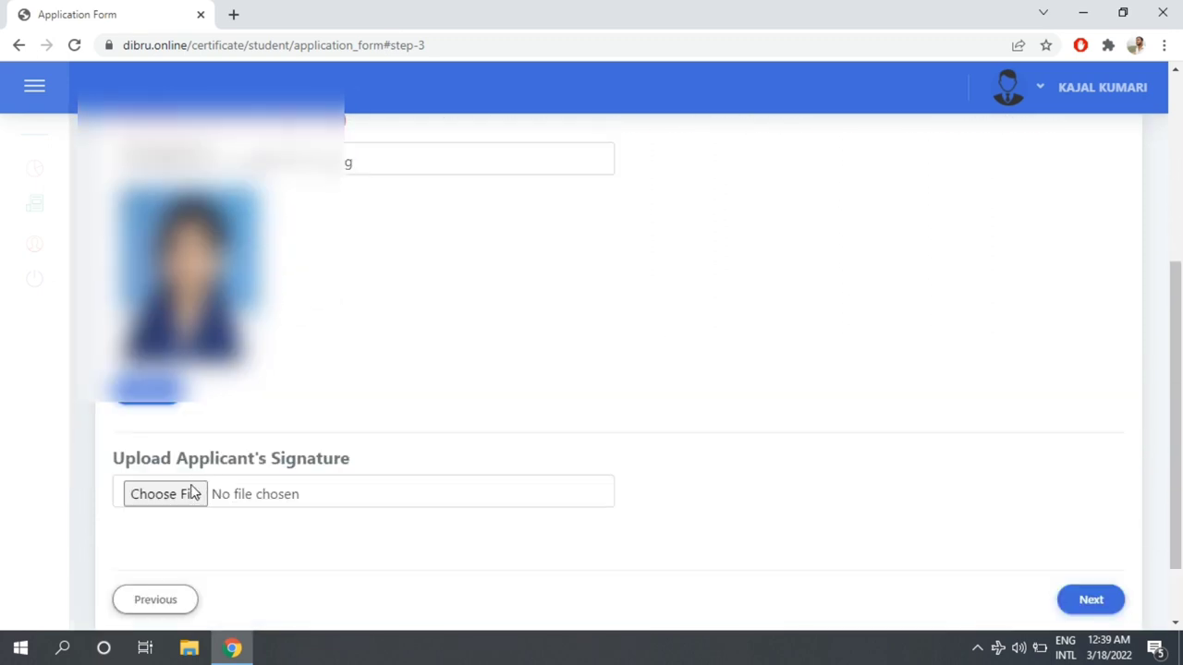
pyautogui.scroll(-1, 185, 462)
pyautogui.click(167, 410)
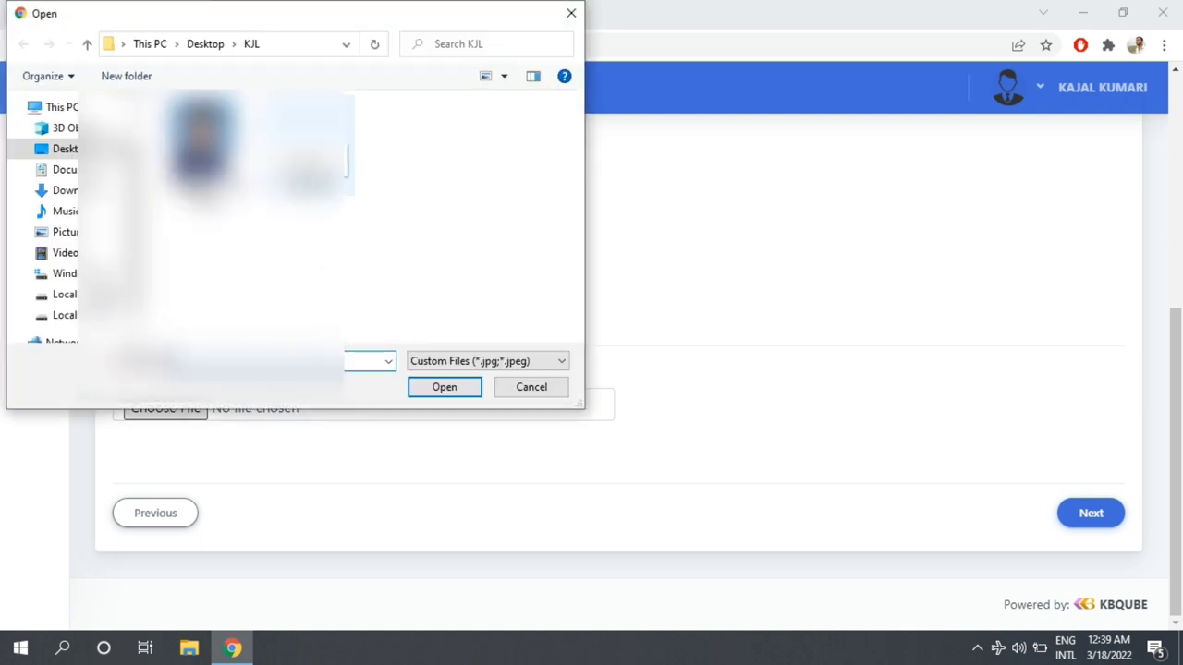
pyautogui.doubleClick(310, 148)
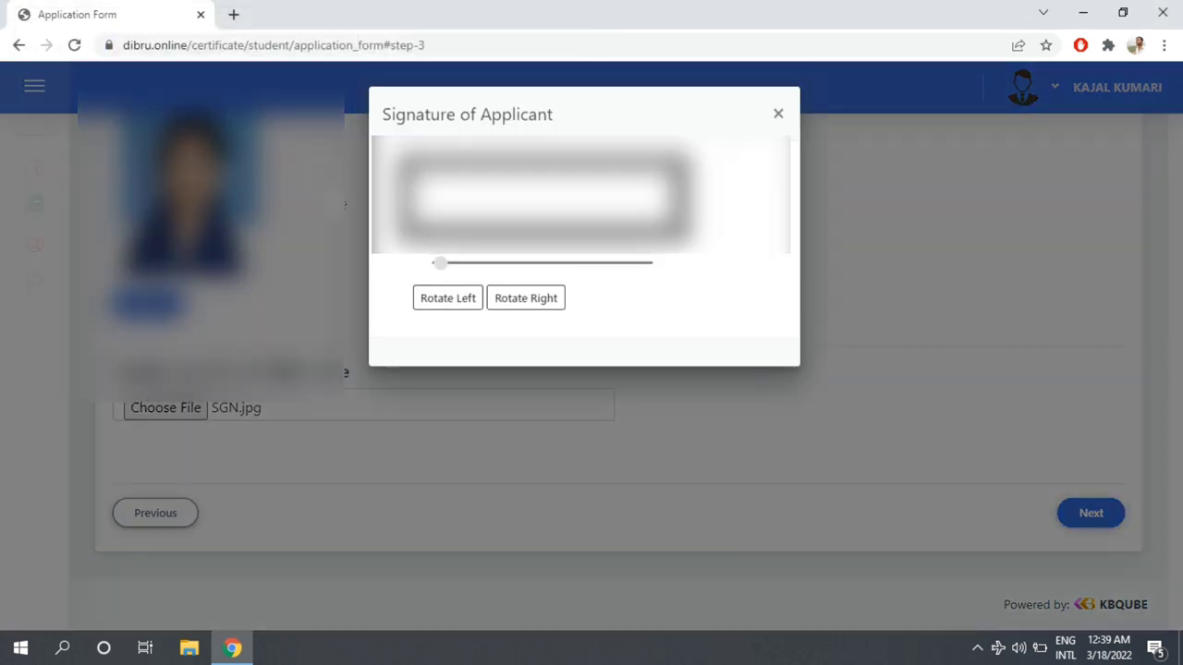
pyautogui.moveTo(552, 264)
pyautogui.mouseDown()
pyautogui.moveTo(576, 272)
pyautogui.moveTo(514, 271)
pyautogui.moveTo(512, 261)
pyautogui.mouseUp()
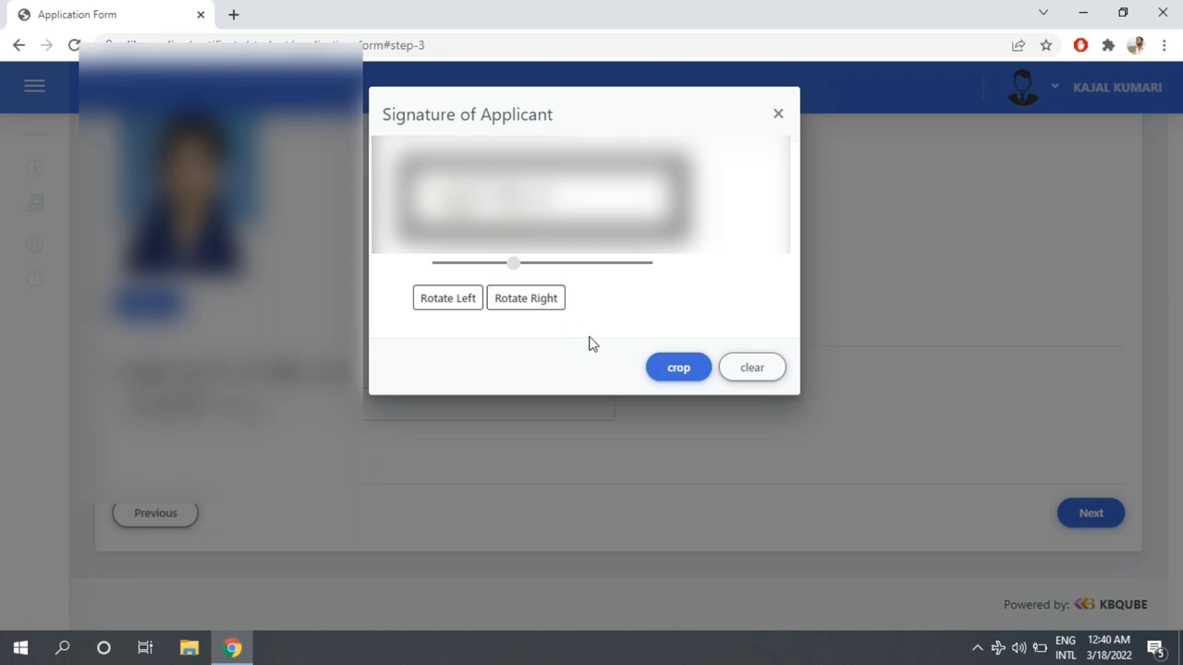
pyautogui.click(677, 379)
pyautogui.scroll(-2, 1085, 520)
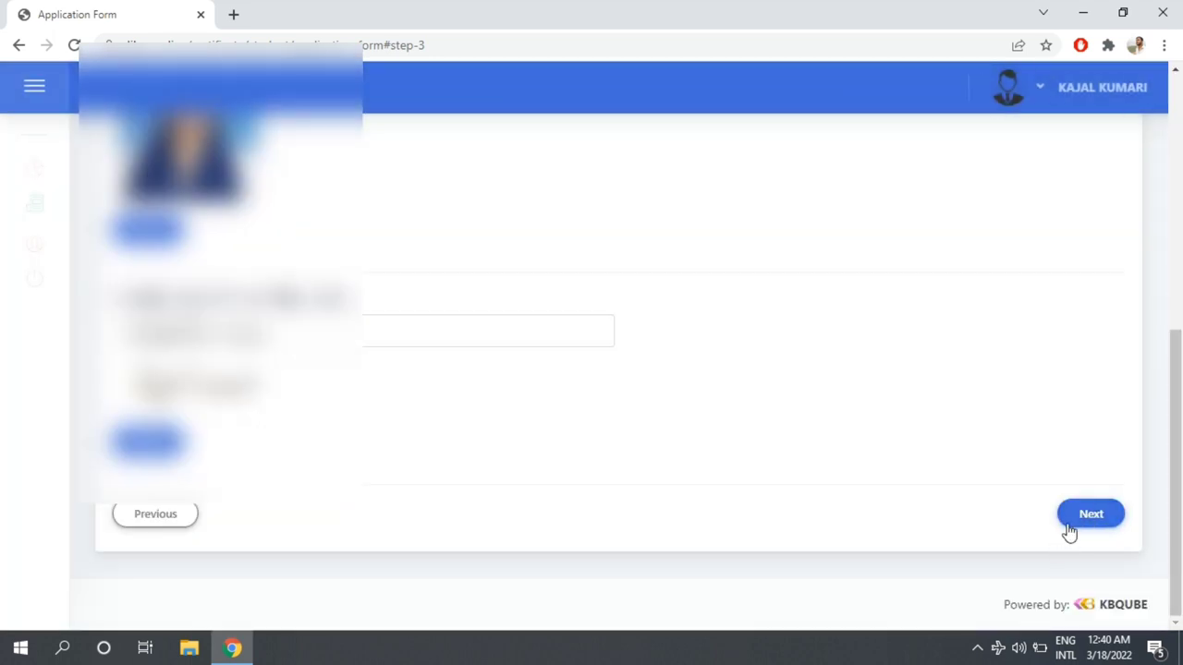
pyautogui.click(1089, 517)
pyautogui.click(1088, 517)
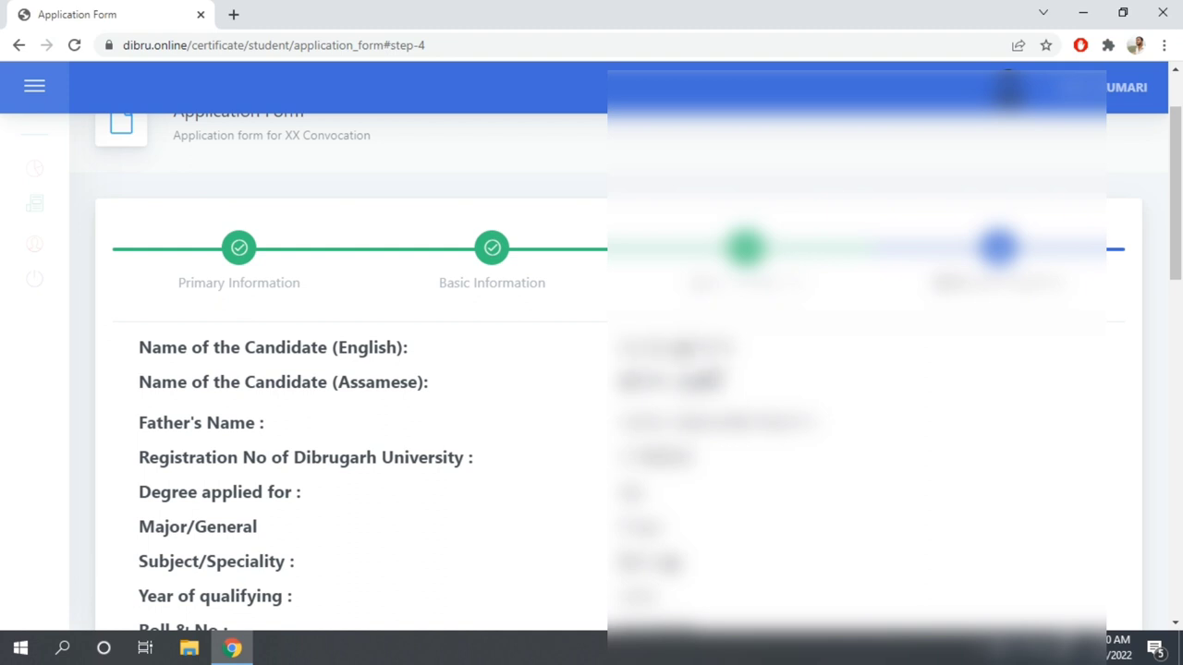
# Scroll through the step 4 review details down to the Undertaking section
pyautogui.scroll(-1, 592, 369)
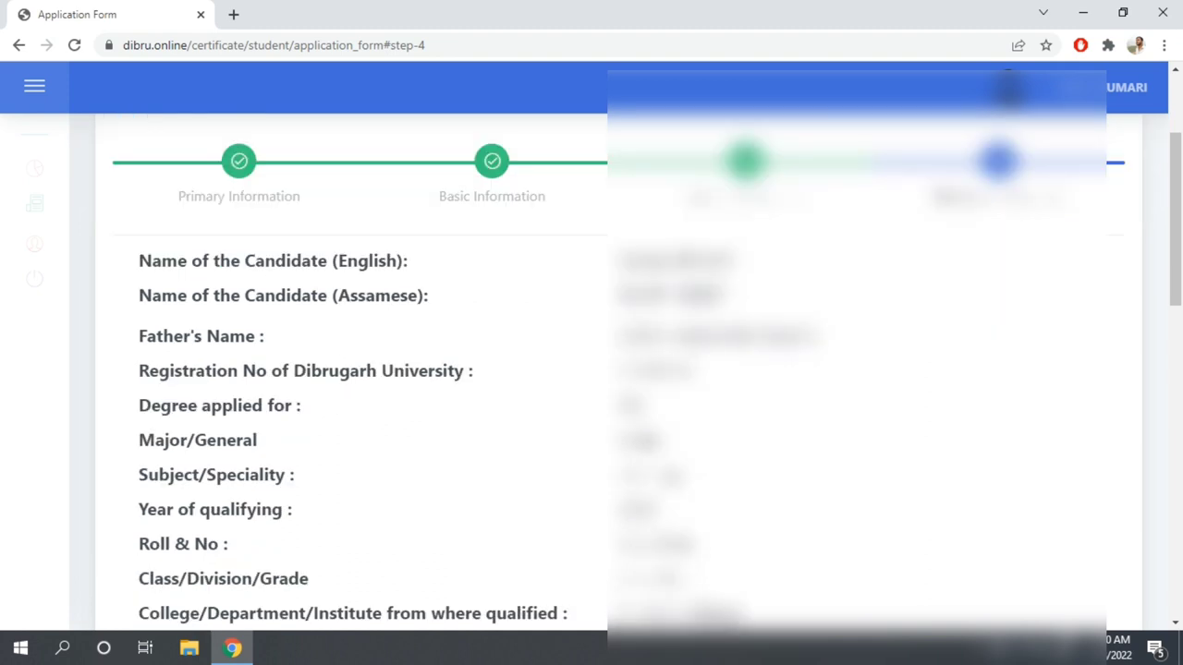
pyautogui.scroll(-1, 592, 369)
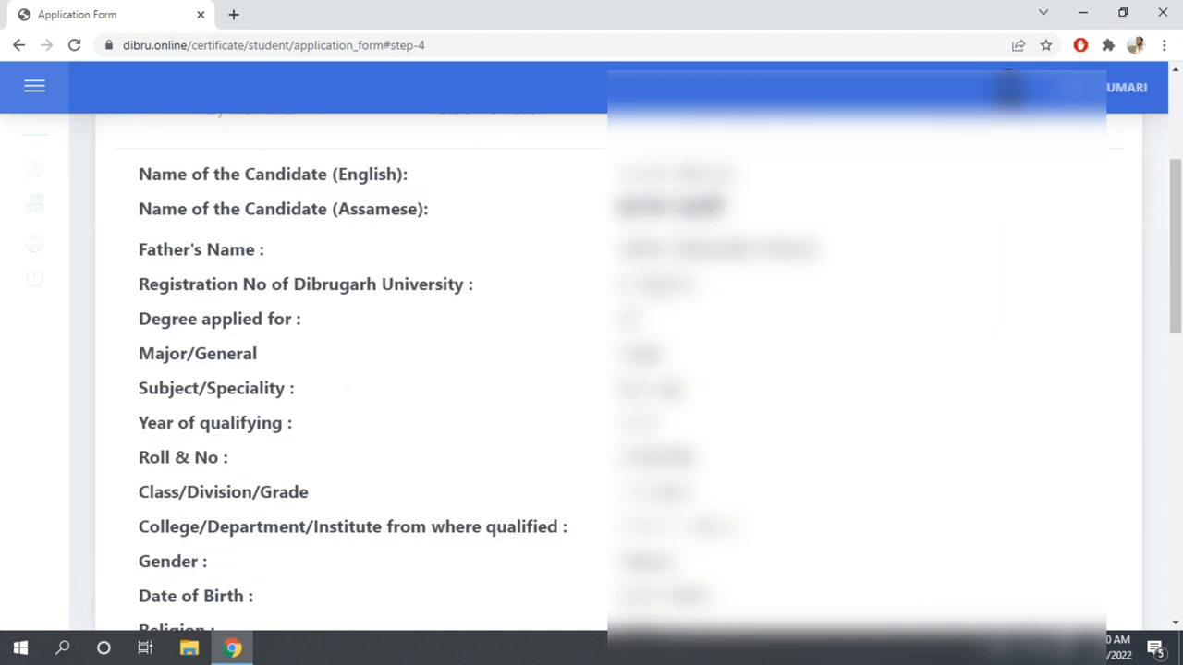
pyautogui.scroll(-1, 591, 369)
pyautogui.scroll(1, 591, 370)
pyautogui.scroll(-3, 592, 370)
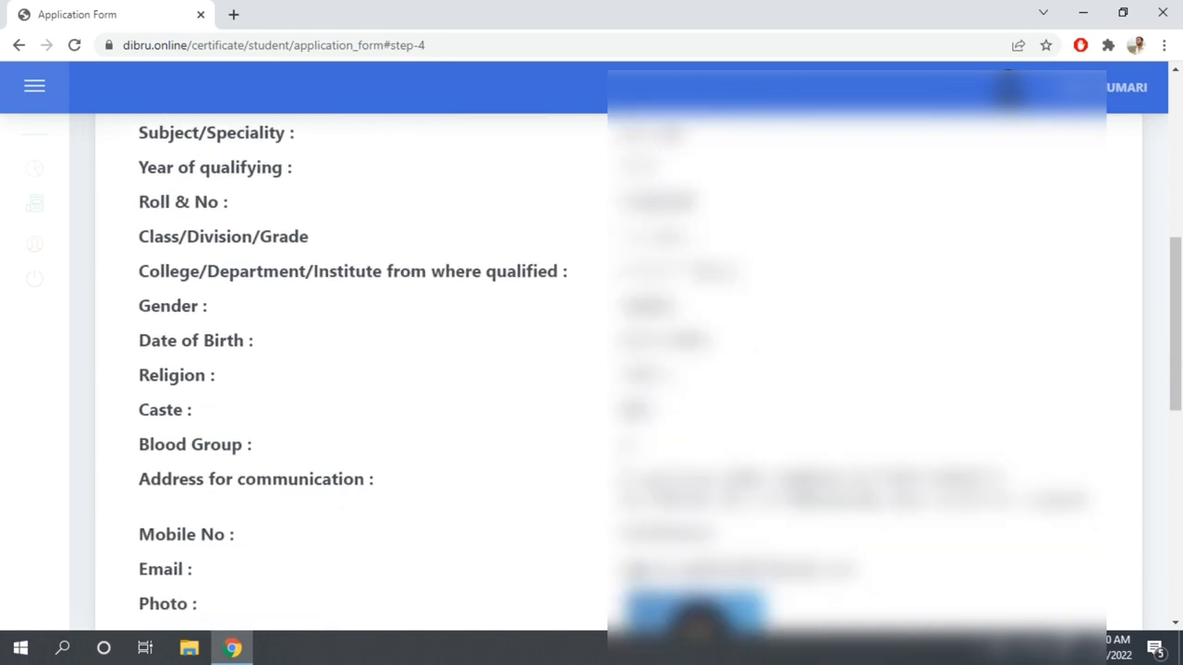
pyautogui.scroll(-3, 592, 369)
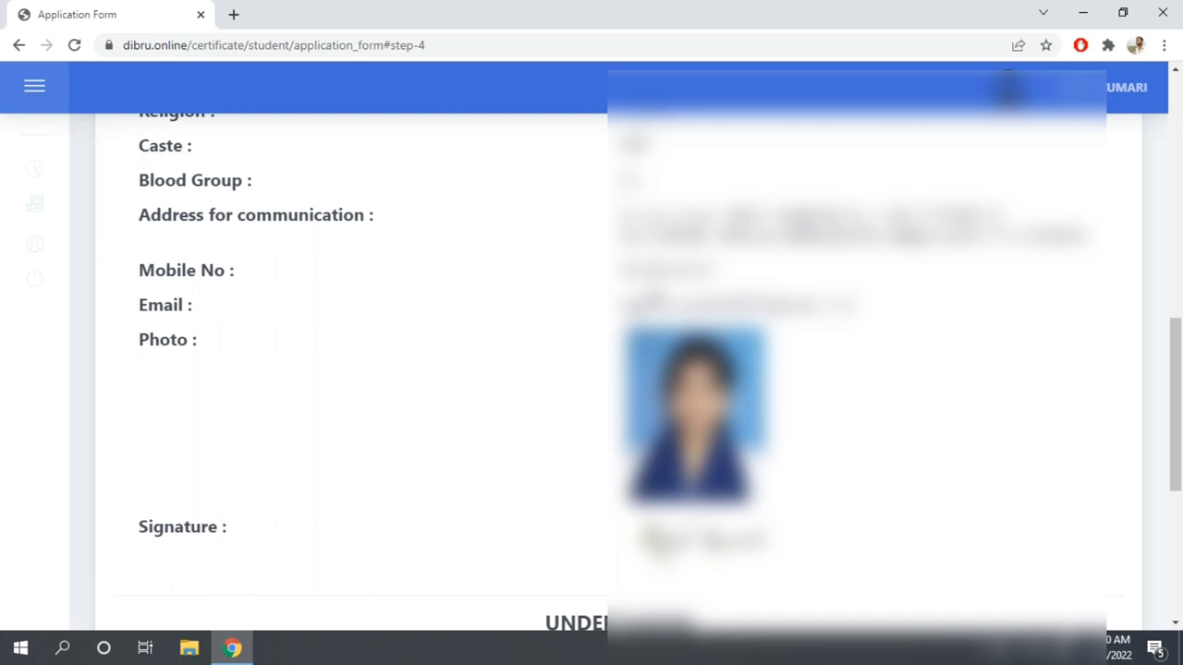
pyautogui.scroll(-1, 591, 369)
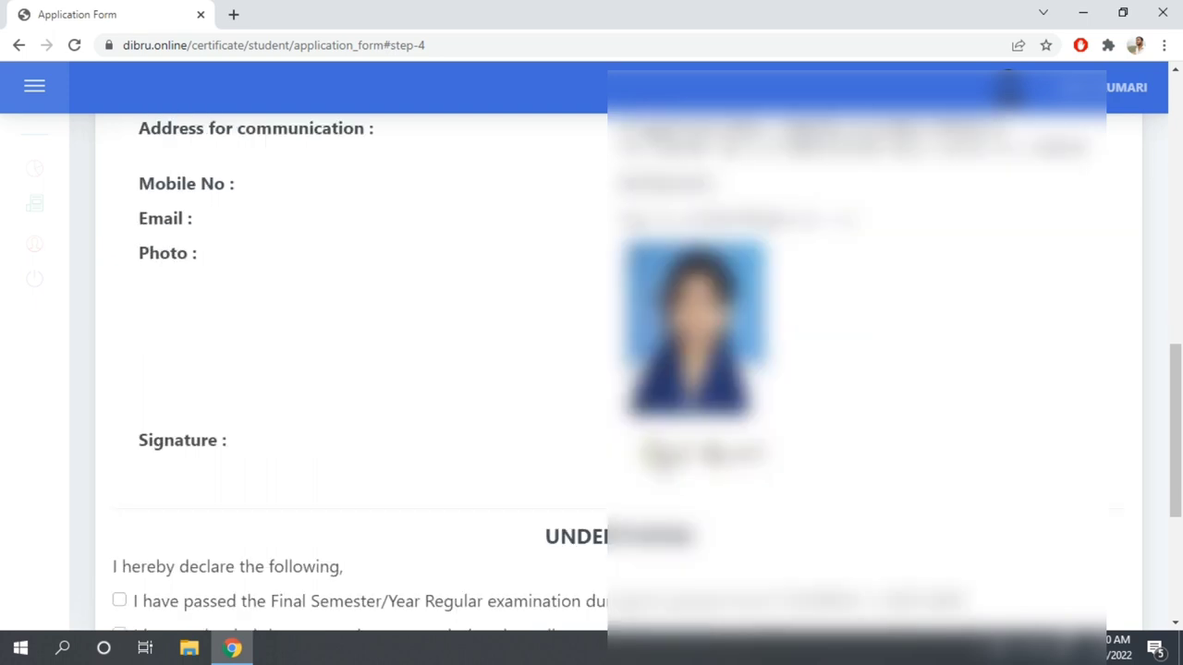
pyautogui.scroll(-3, 126, 308)
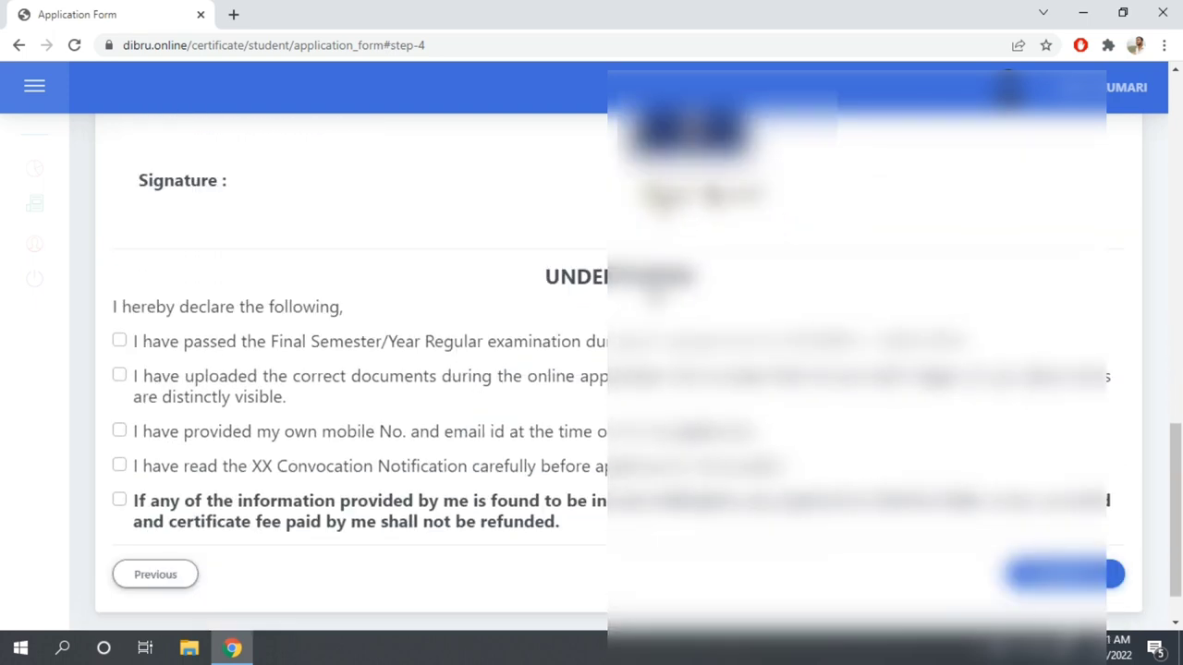
pyautogui.scroll(-1, 126, 308)
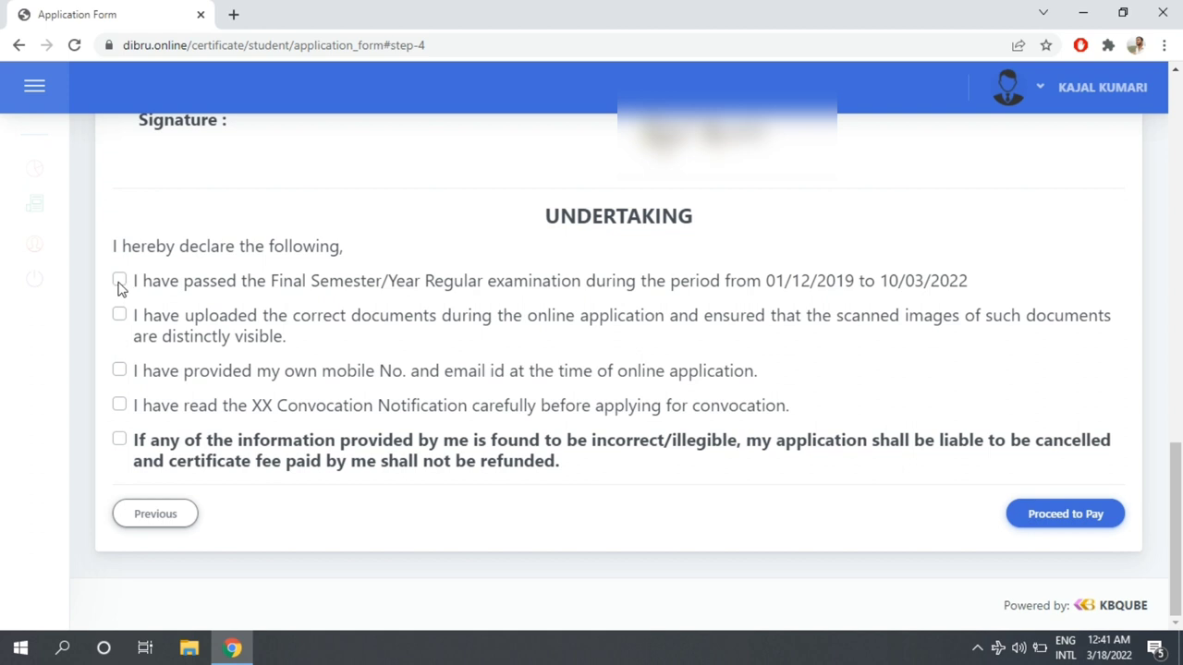
# Tick all five undertaking declarations, choose Proceed to Pay and confirm with OK
pyautogui.click(119, 281)
pyautogui.click(119, 317)
pyautogui.click(120, 372)
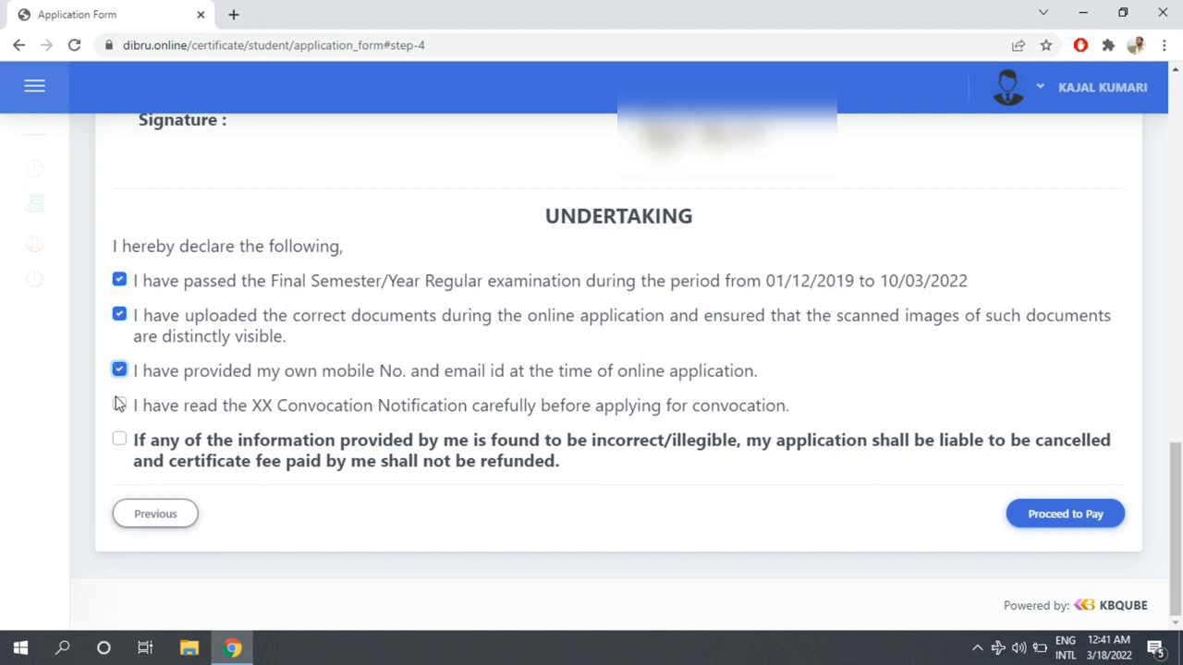
pyautogui.click(120, 406)
pyautogui.click(120, 441)
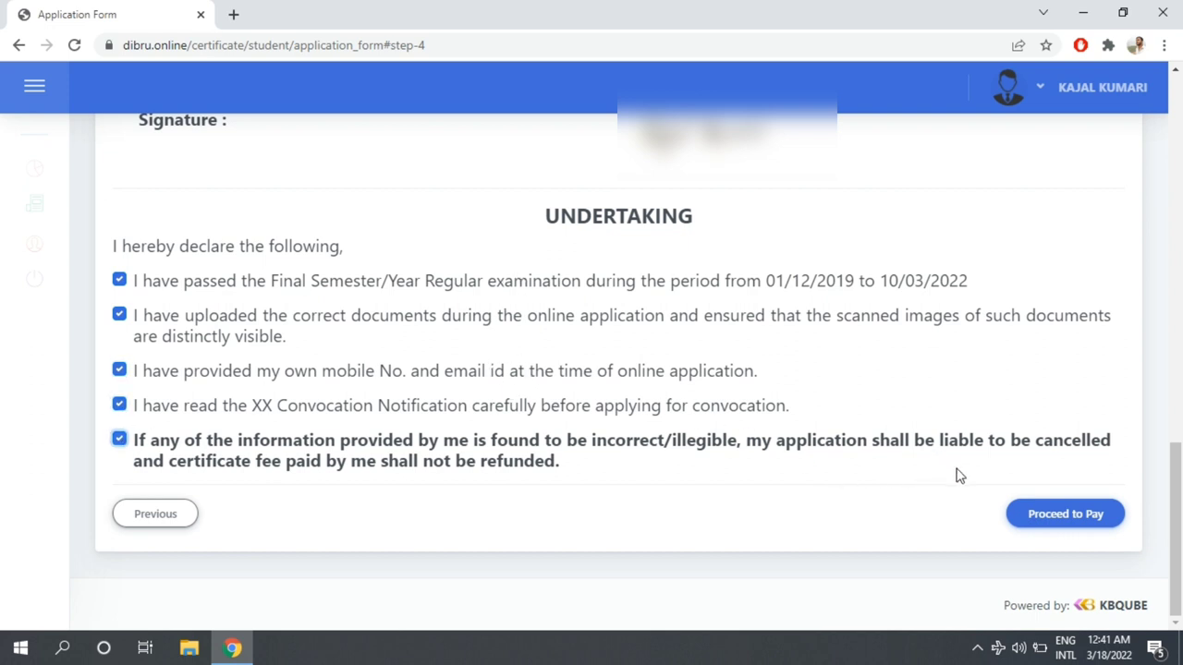
pyautogui.click(1083, 523)
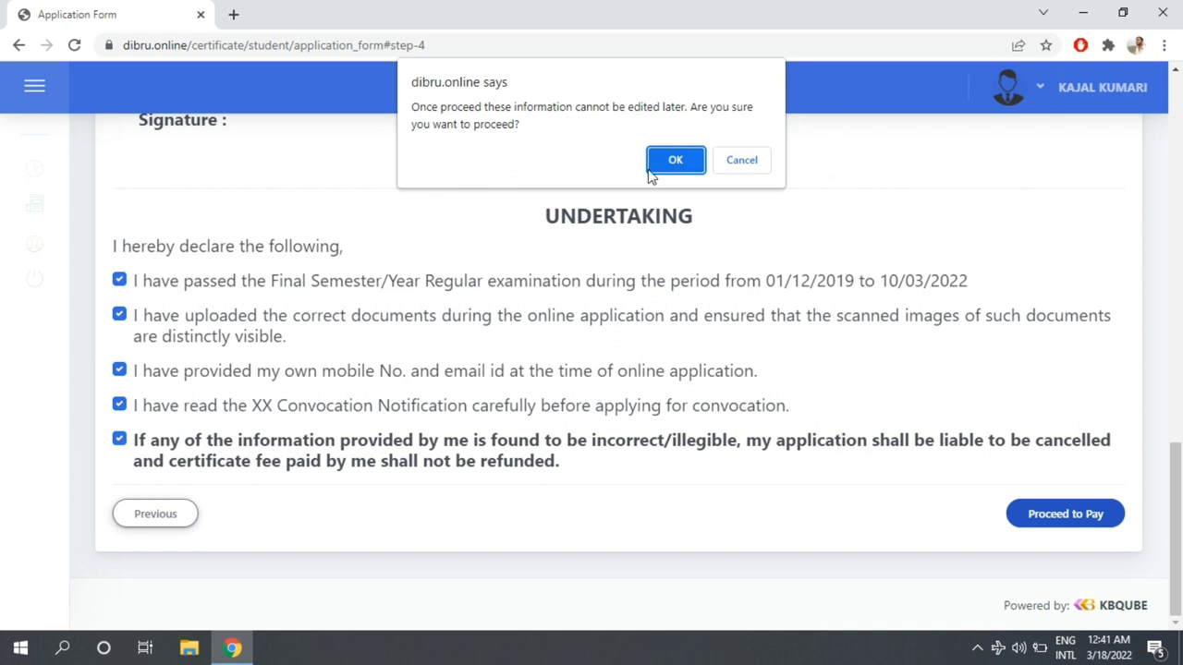
pyautogui.click(675, 161)
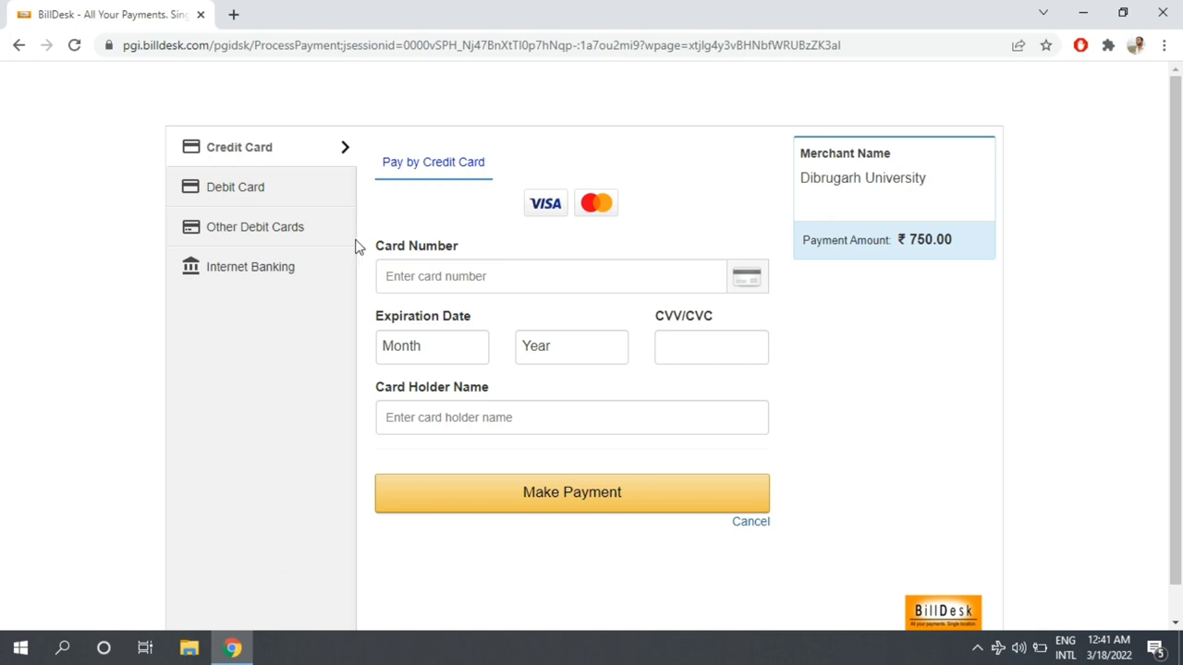
# Pay the ₹750.00 fee by debit card and authorise it with the OTP
pyautogui.click(308, 196)
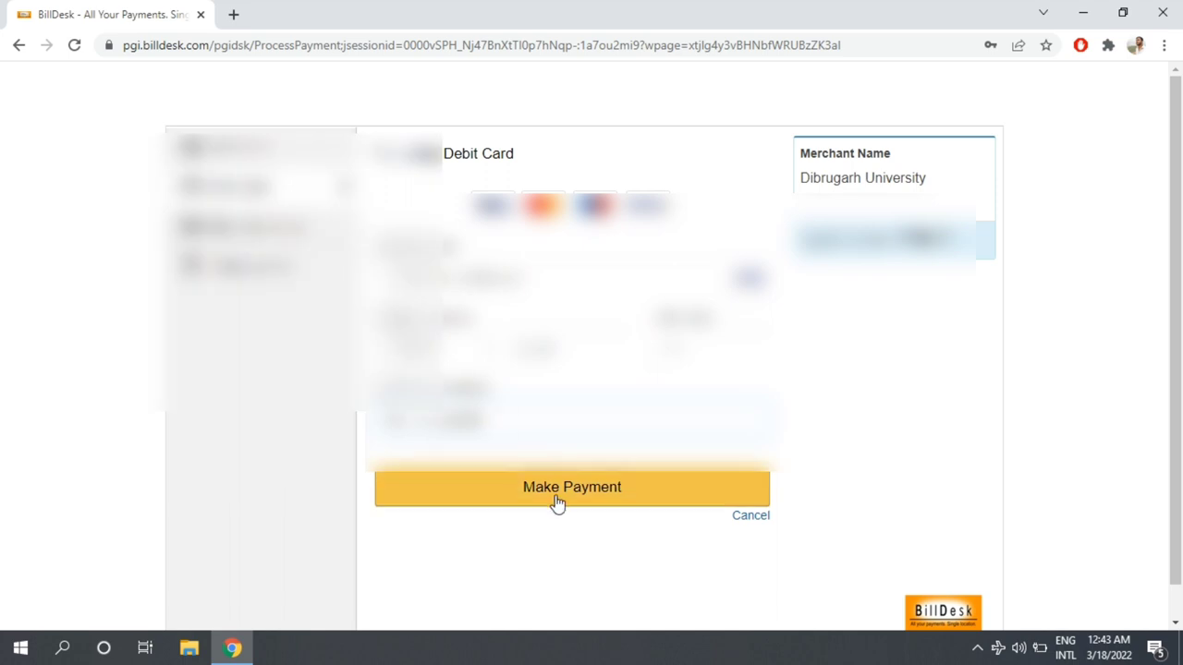
pyautogui.click(591, 490)
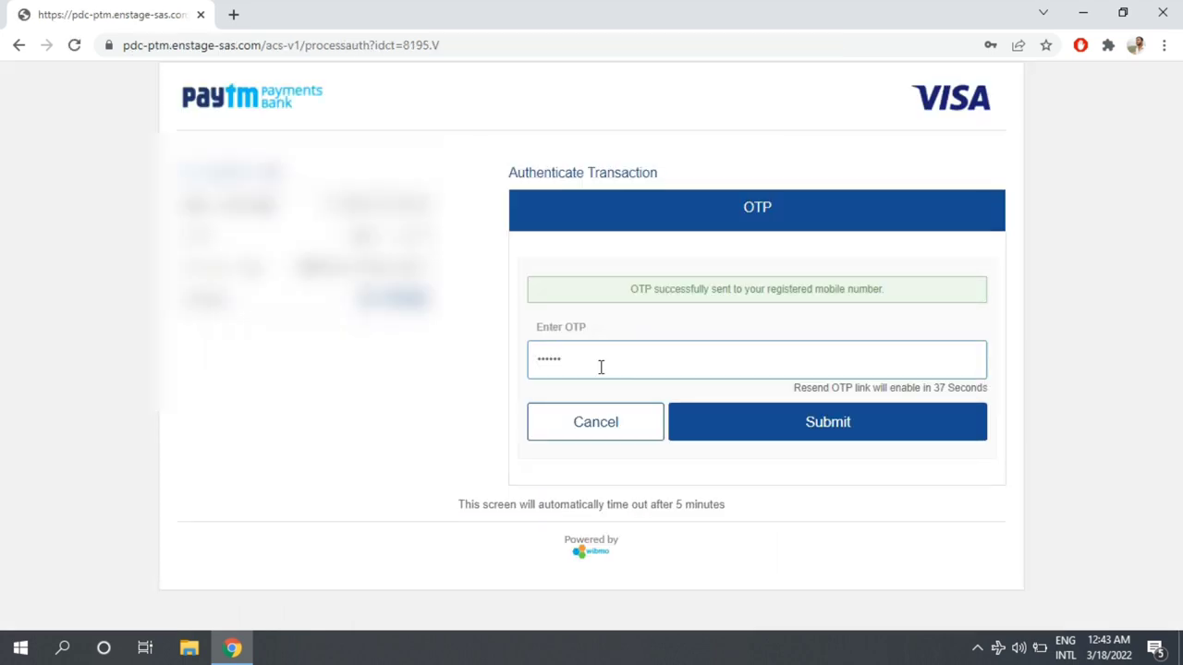
pyautogui.moveTo(566, 358); pyautogui.dragTo(502, 367)
pyautogui.write('•••')
pyautogui.click(841, 432)
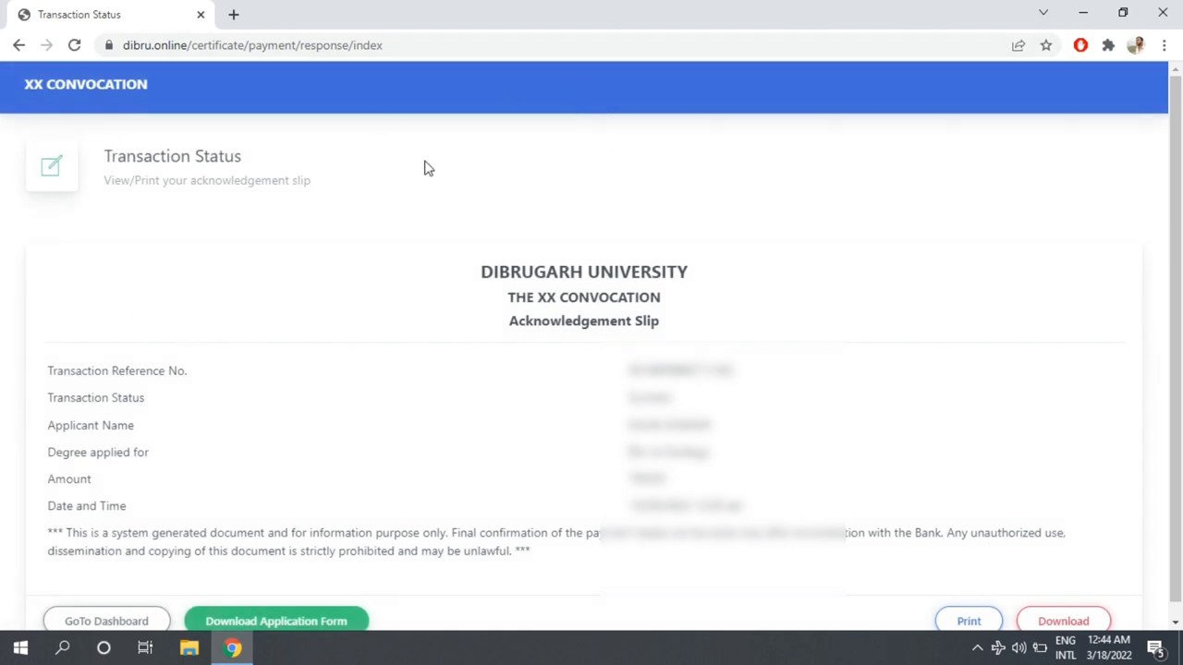
# Print the acknowledgement slip to Save as PDF as Transaction Status.pdf in the Desktop folder
pyautogui.scroll(-1, 449, 283)
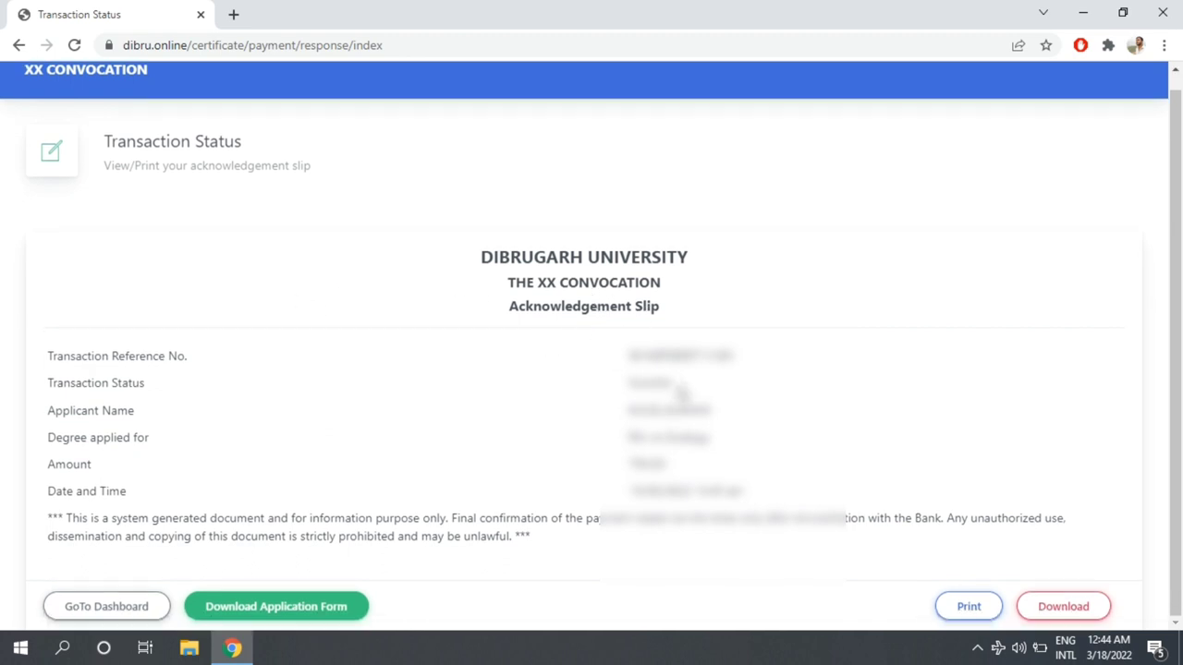
pyautogui.moveTo(675, 382); pyautogui.dragTo(645, 381)
pyautogui.click(901, 398)
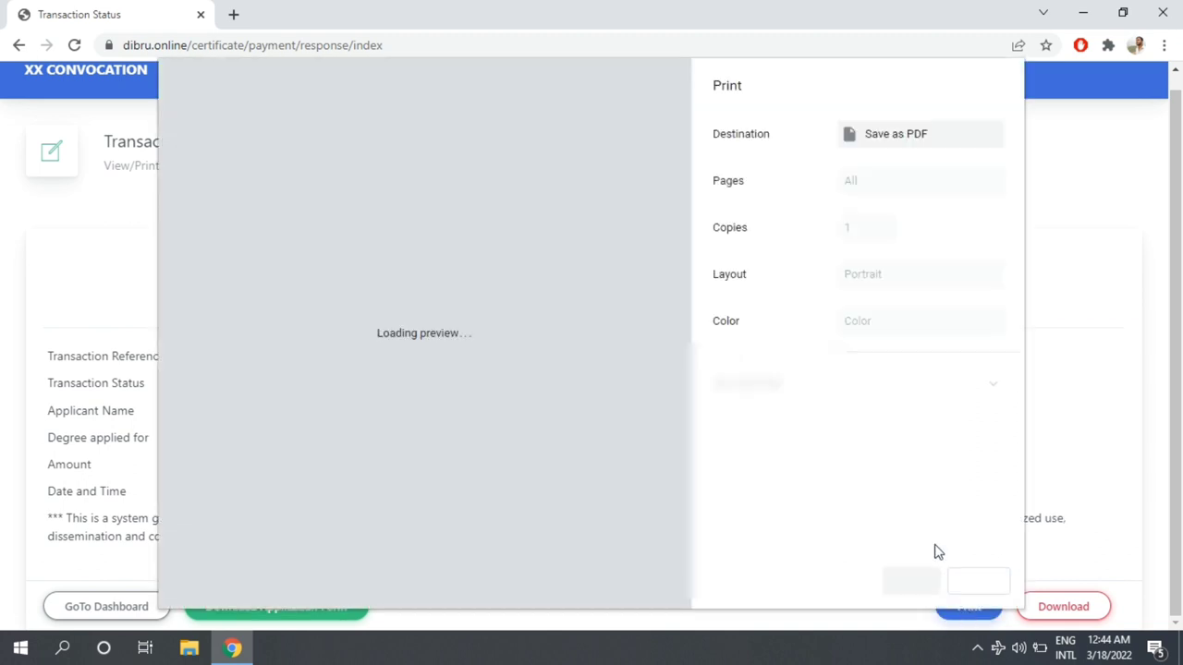
pyautogui.click(911, 581)
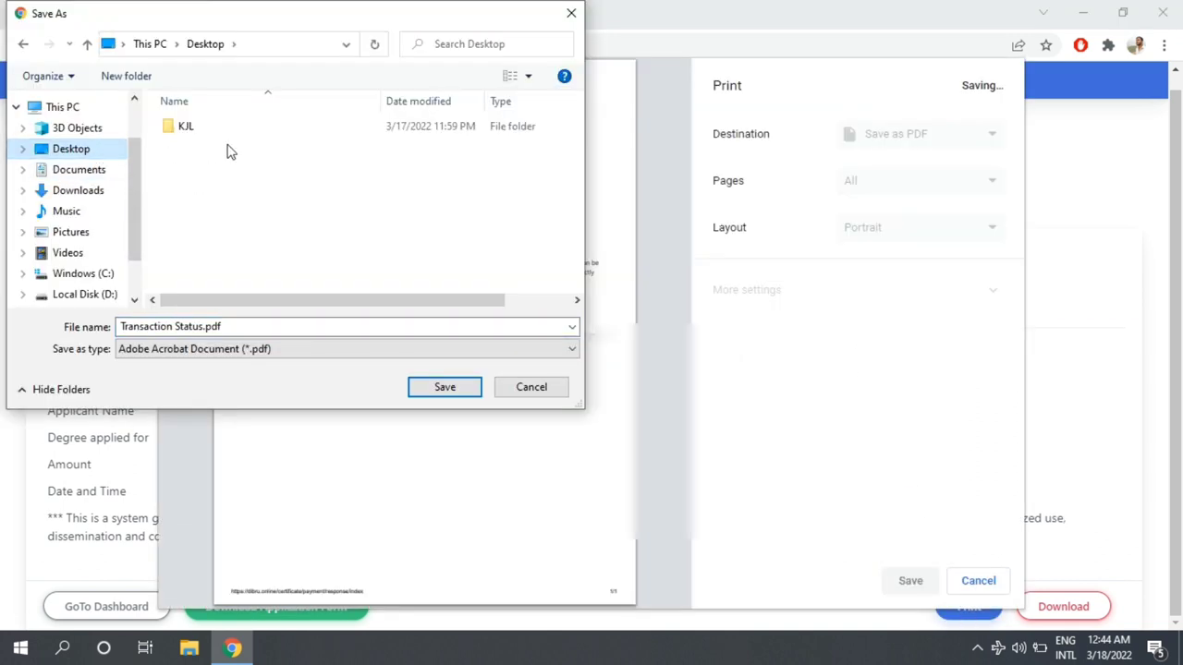
pyautogui.click(442, 392)
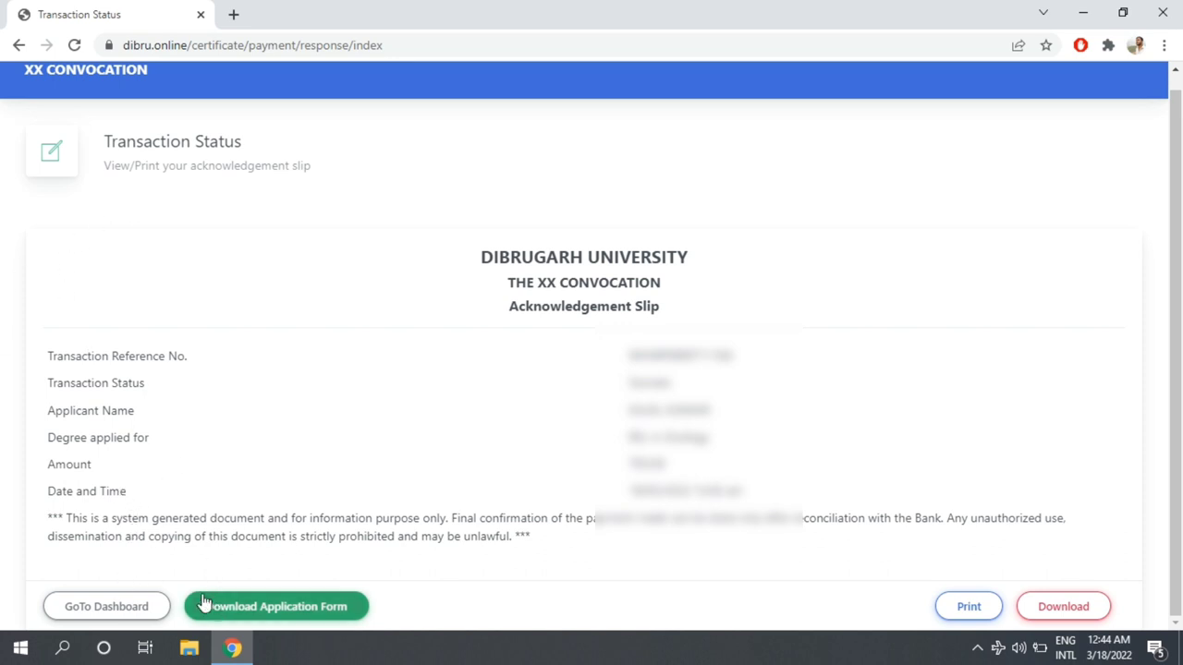
# Open the submitted application form and scroll to the undertaking dated 17/03/2022
pyautogui.click(309, 610)
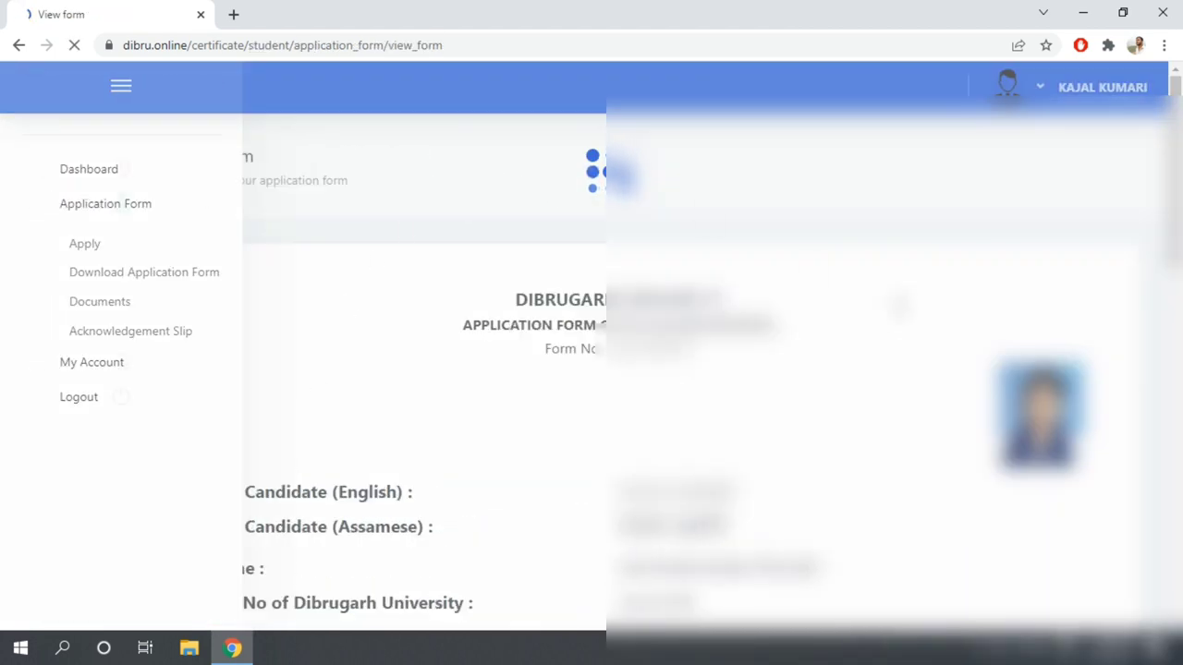
pyautogui.scroll(-1, 591, 370)
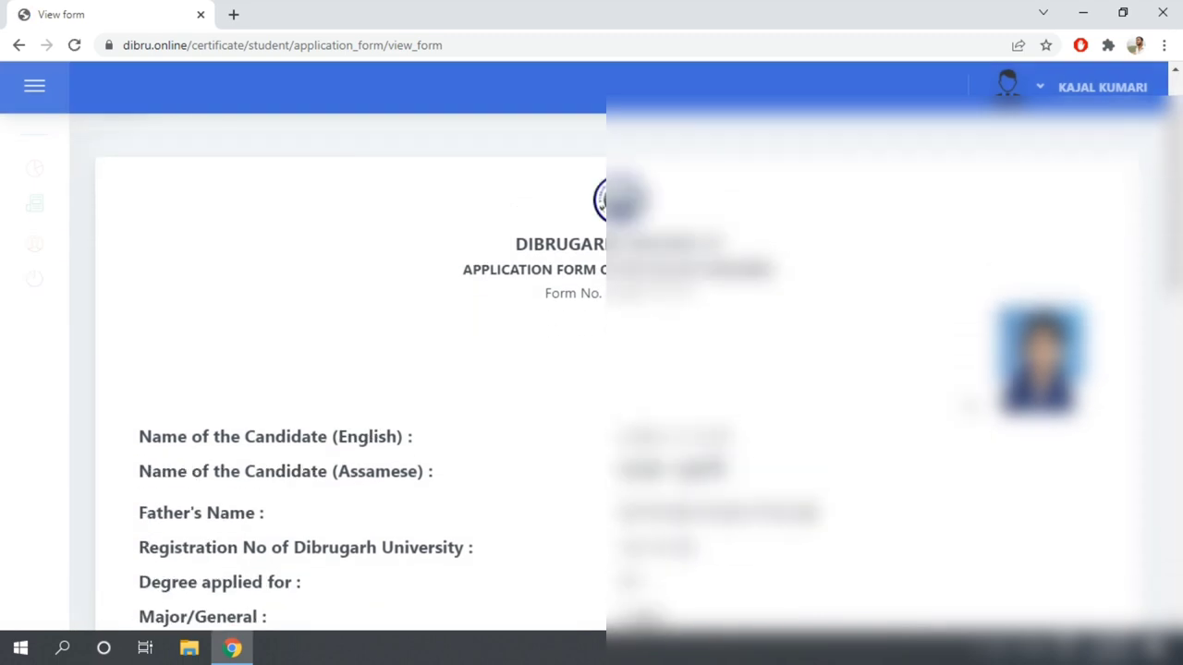
pyautogui.scroll(-1, 351, 369)
pyautogui.scroll(-9, 351, 370)
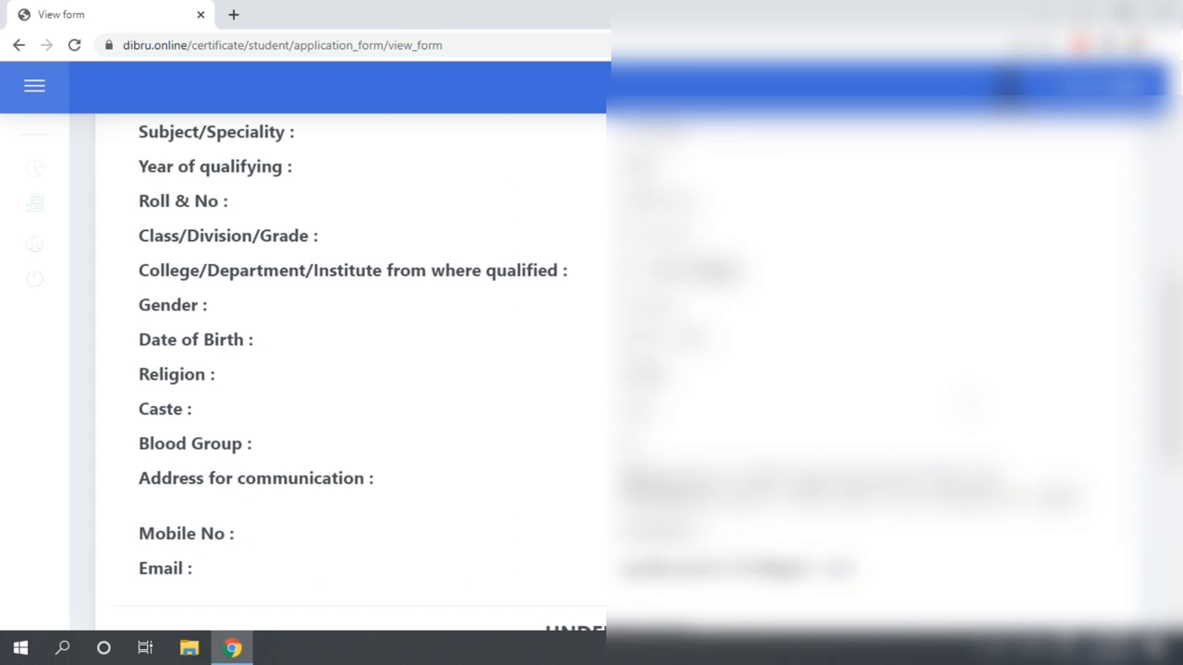
pyautogui.scroll(-1, 351, 370)
pyautogui.scroll(-1, 352, 370)
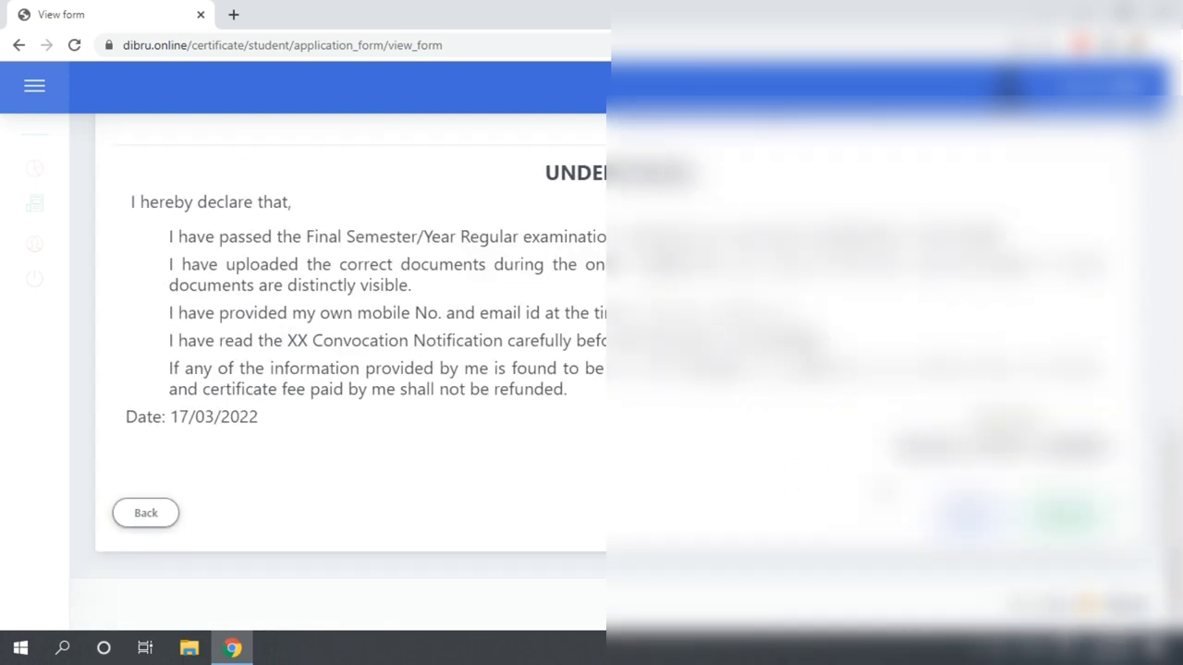
pyautogui.press('F5')
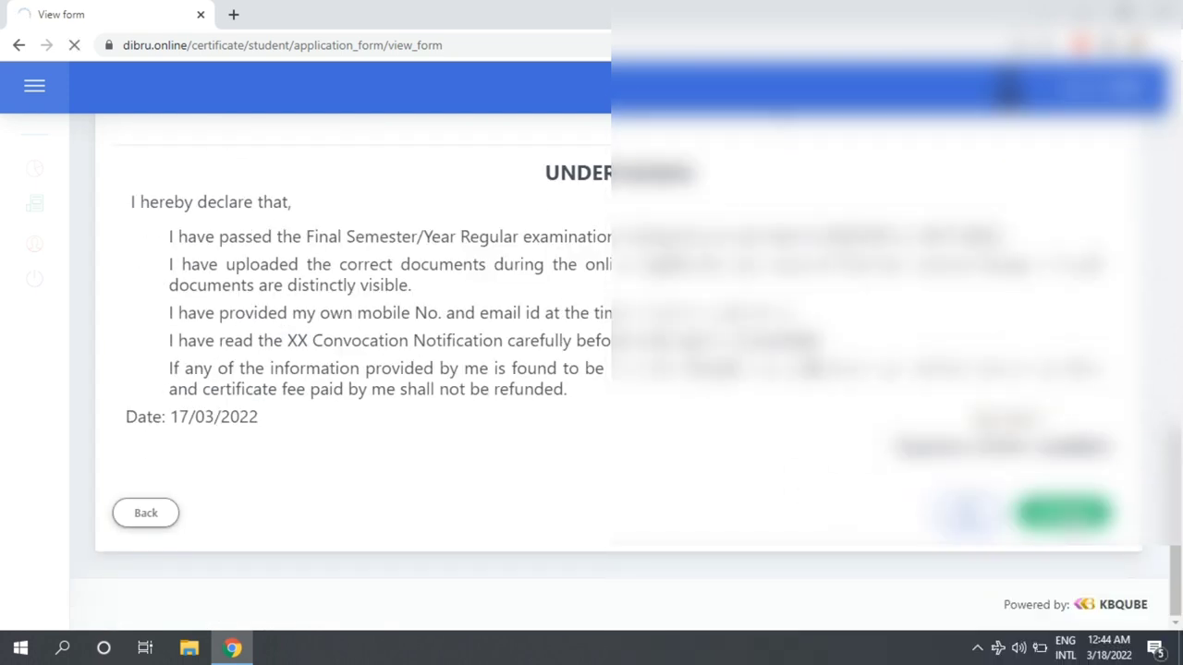